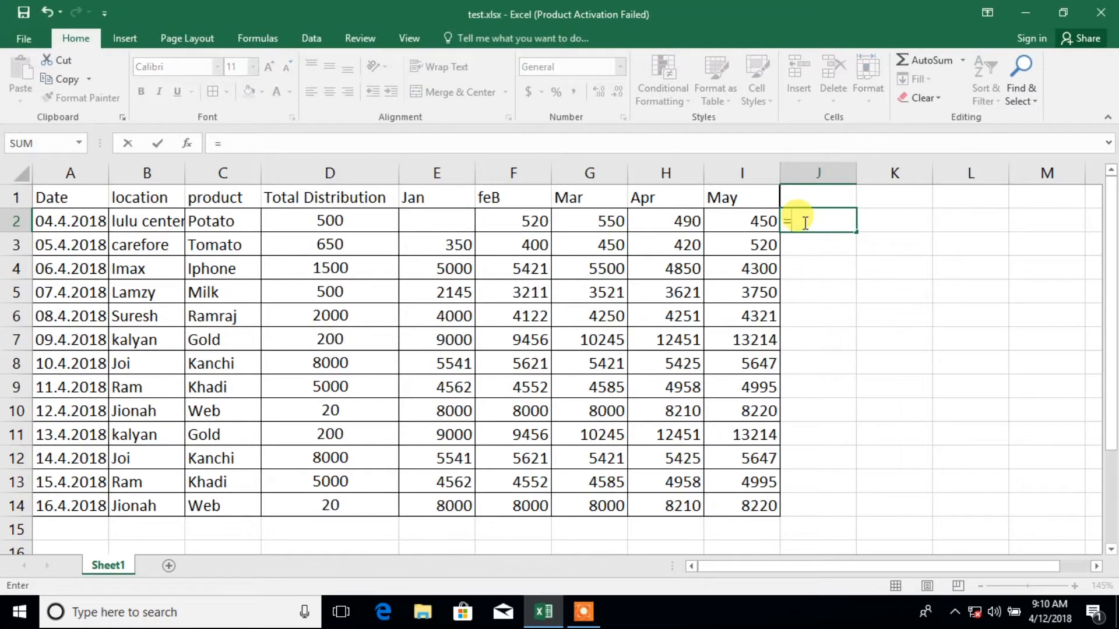
Enter a SUM formula in cell J2 that references E232.
{"action": "type", "text": "sum"}
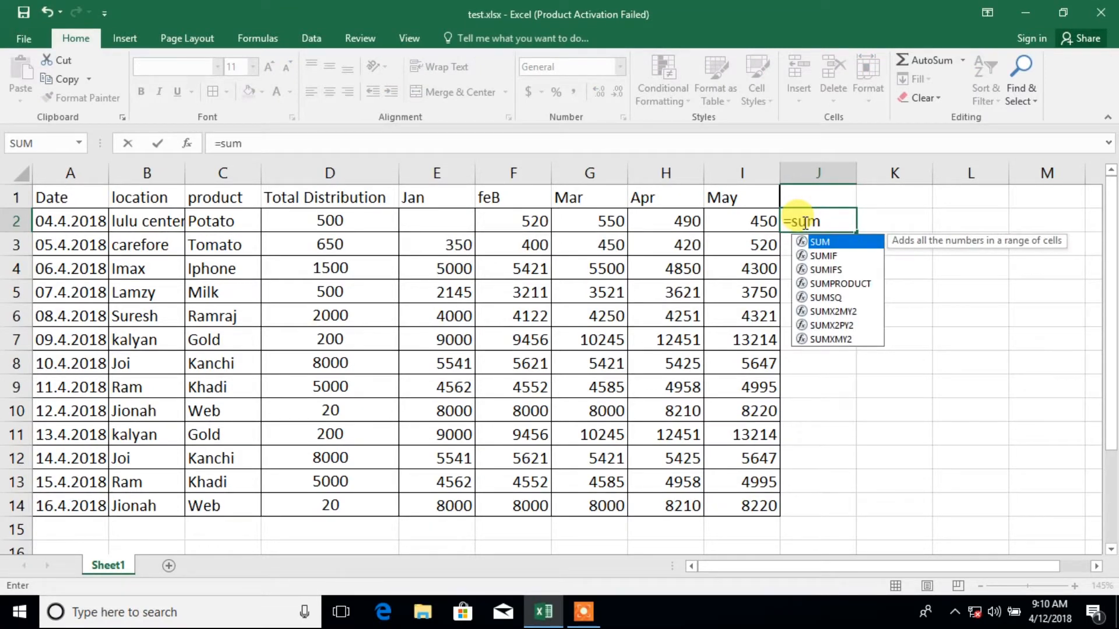
{"action": "type", "text": "("}
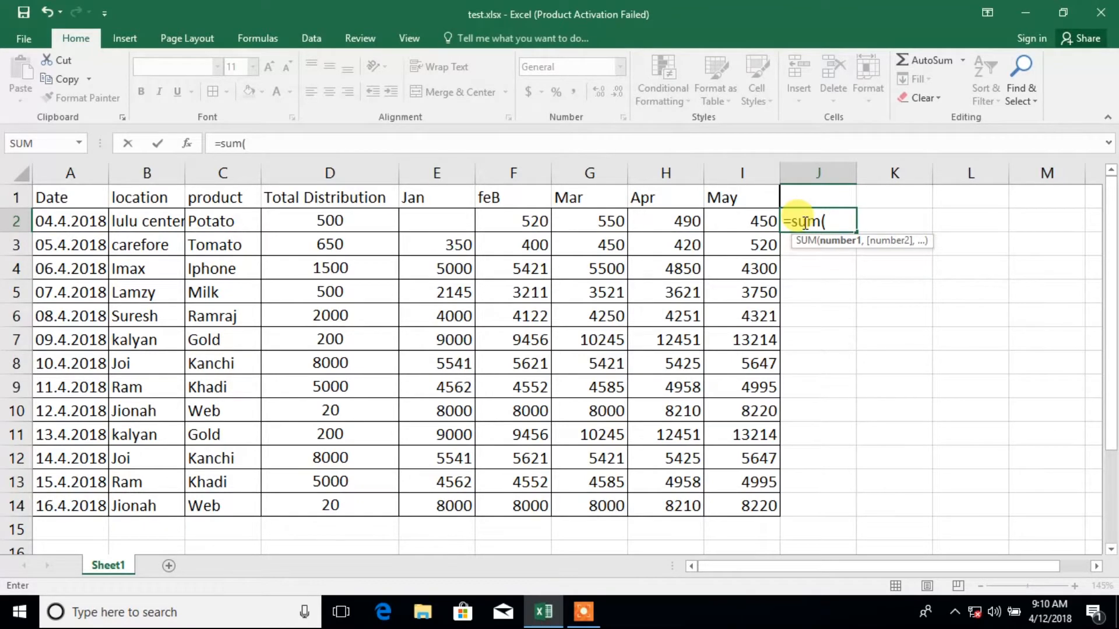
{"action": "left_click", "coordinate": [366, 228]}
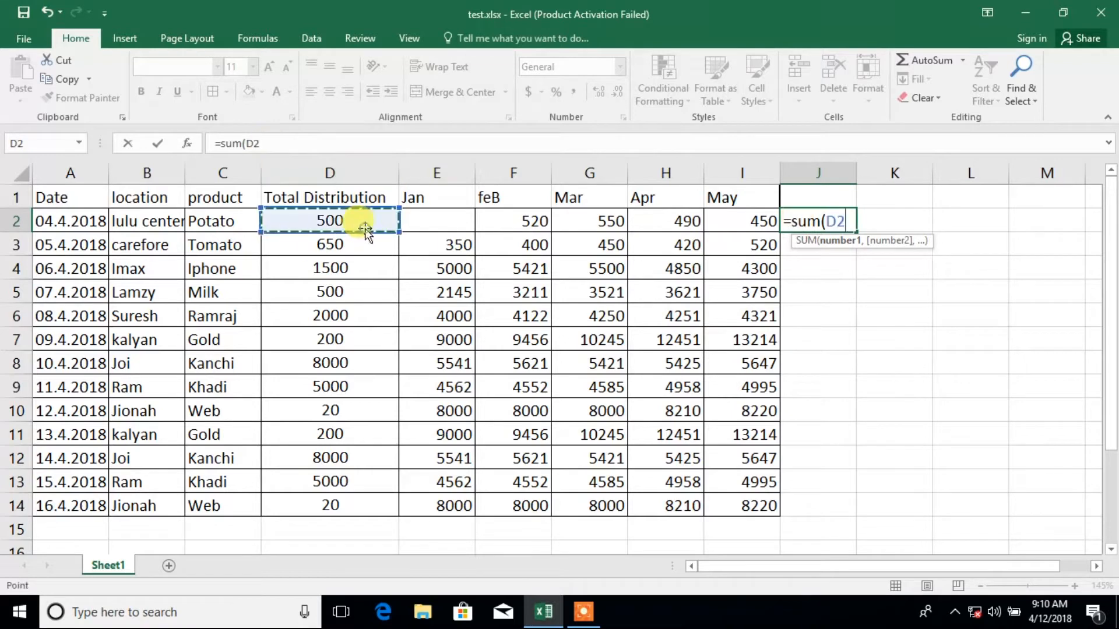
{"action": "left_click", "coordinate": [426, 222]}
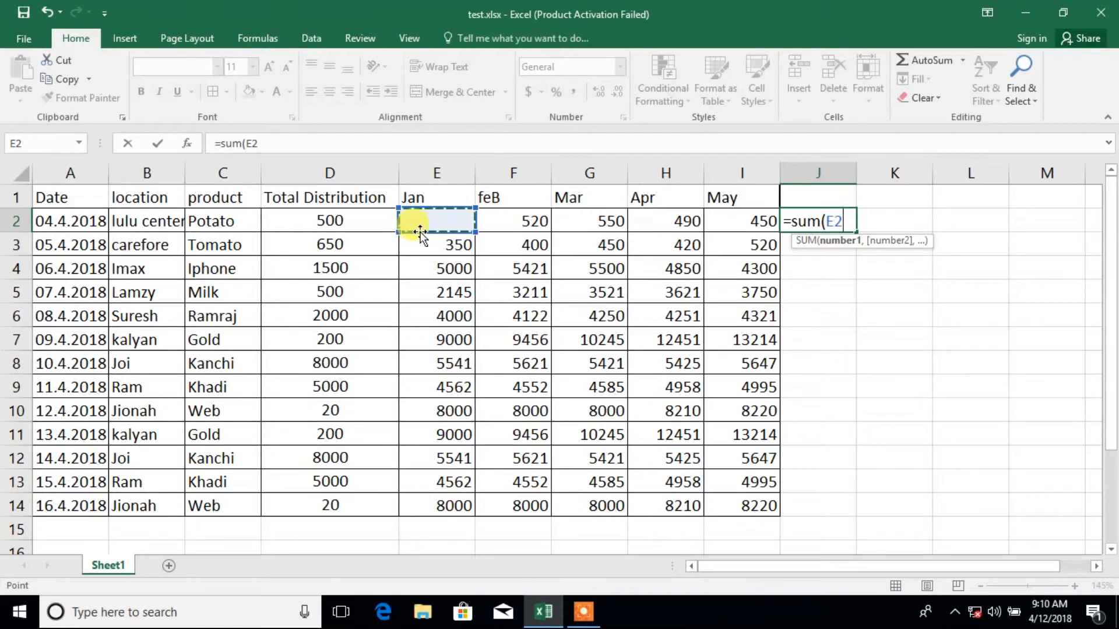
{"action": "type", "text": "32"}
Enter 320 as the January value for Potato in cell E2.
{"action": "left_click", "coordinate": [440, 225]}
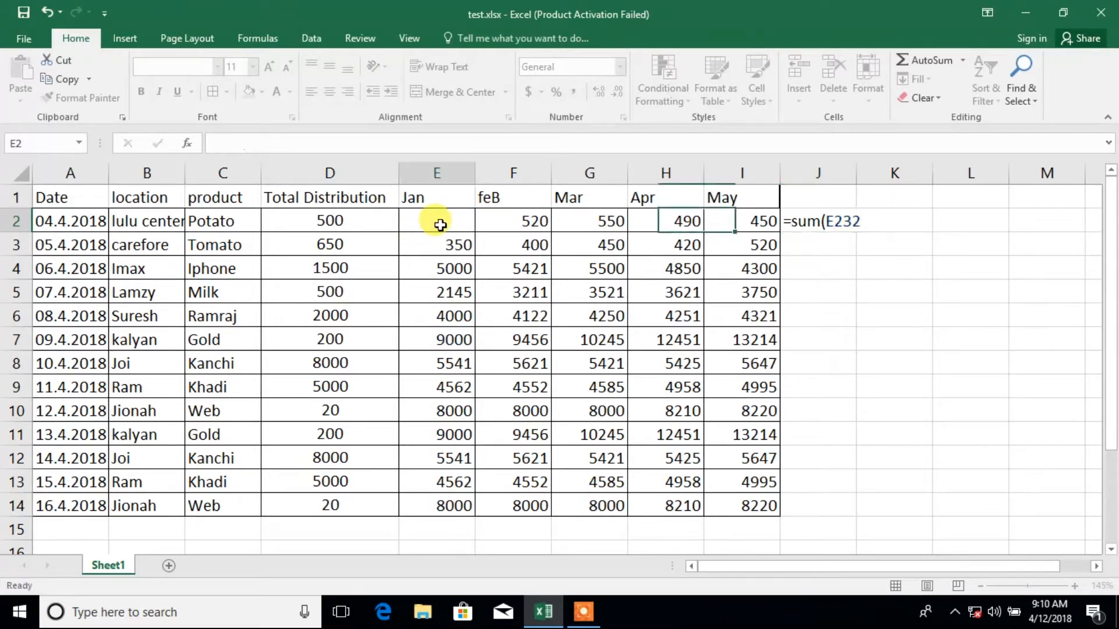
{"action": "type", "text": "320"}
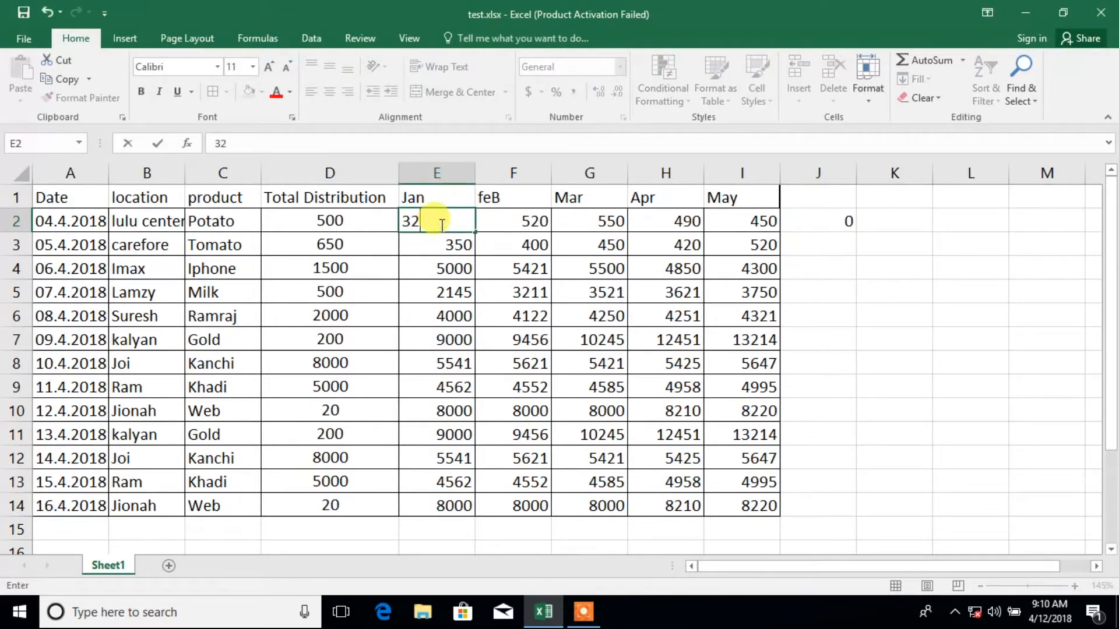
{"action": "left_click", "coordinate": [591, 434]}
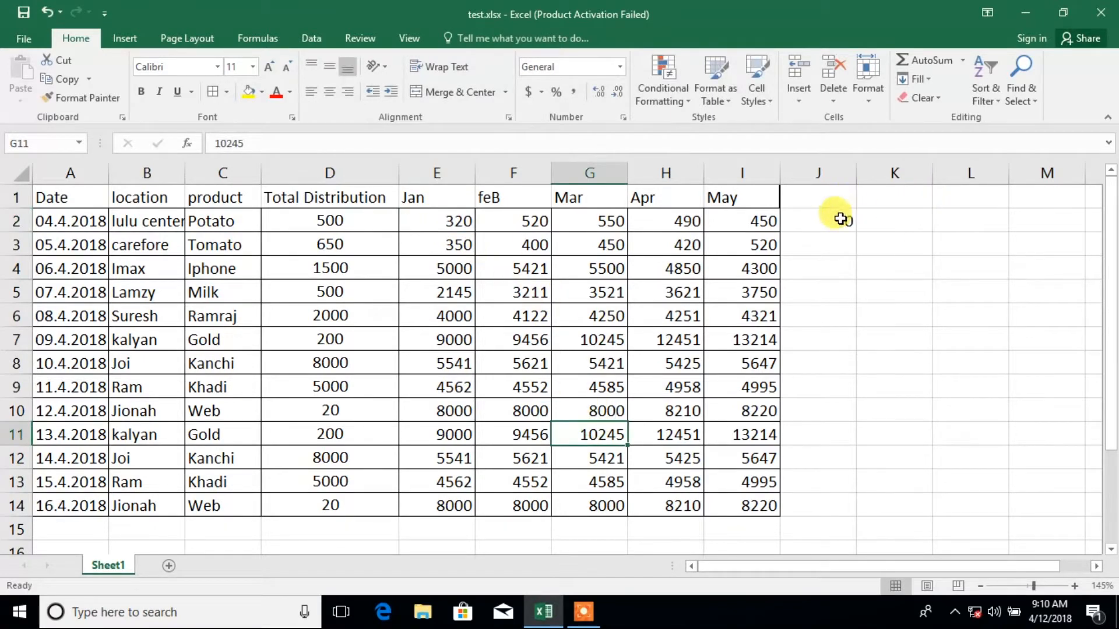
Reopen the SUM formula in J2 and erase the row number of its wrong cell reference.
{"action": "left_click", "coordinate": [842, 218]}
{"action": "double_click", "coordinate": [842, 221]}
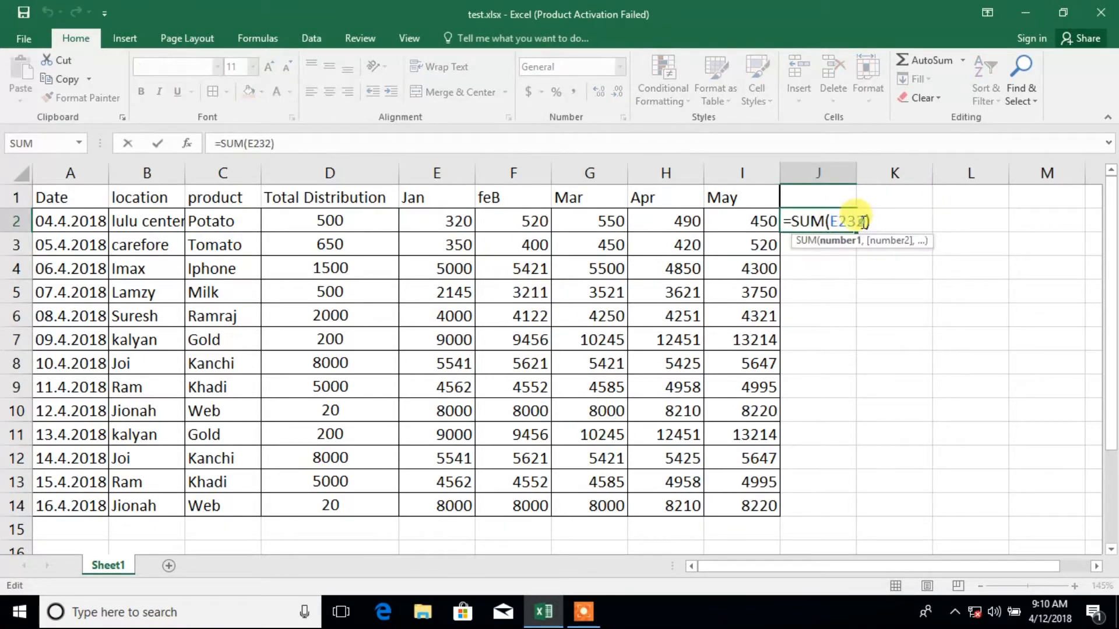
{"action": "left_click", "coordinate": [867, 222]}
{"action": "key", "text": "BackSpace"}
{"action": "key", "text": "BackSpace"}
{"action": "key", "text": "BackSpace"}
{"action": "key", "text": "BackSpace"}
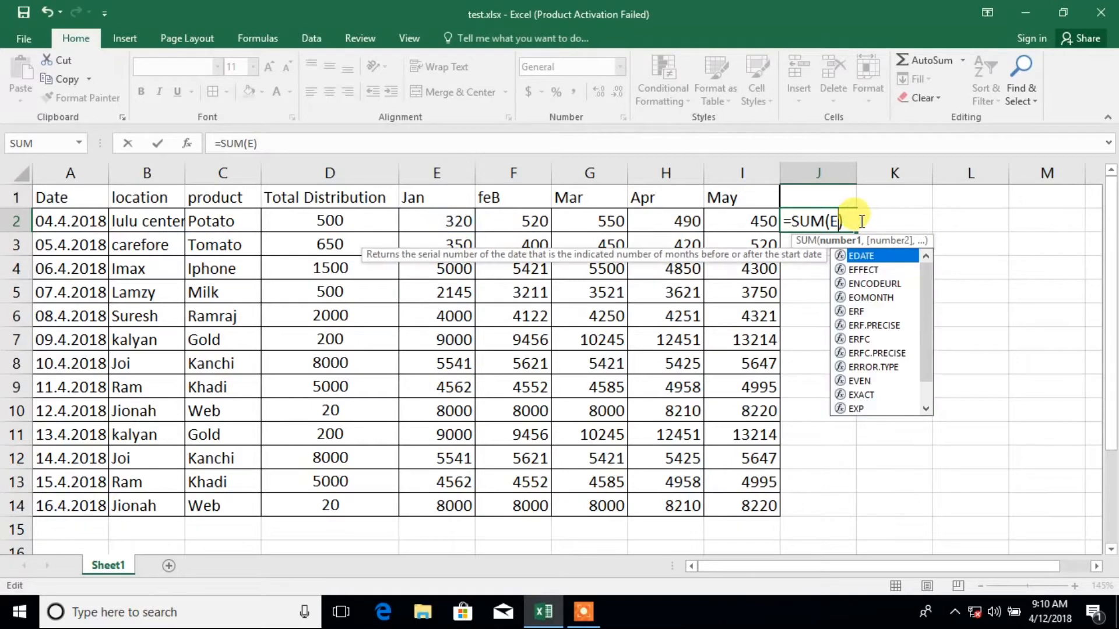
Complete the SUM formula in J2 with the separate cells E2, F2, G2, H2 and I2 as arguments.
{"action": "left_click", "coordinate": [447, 217]}
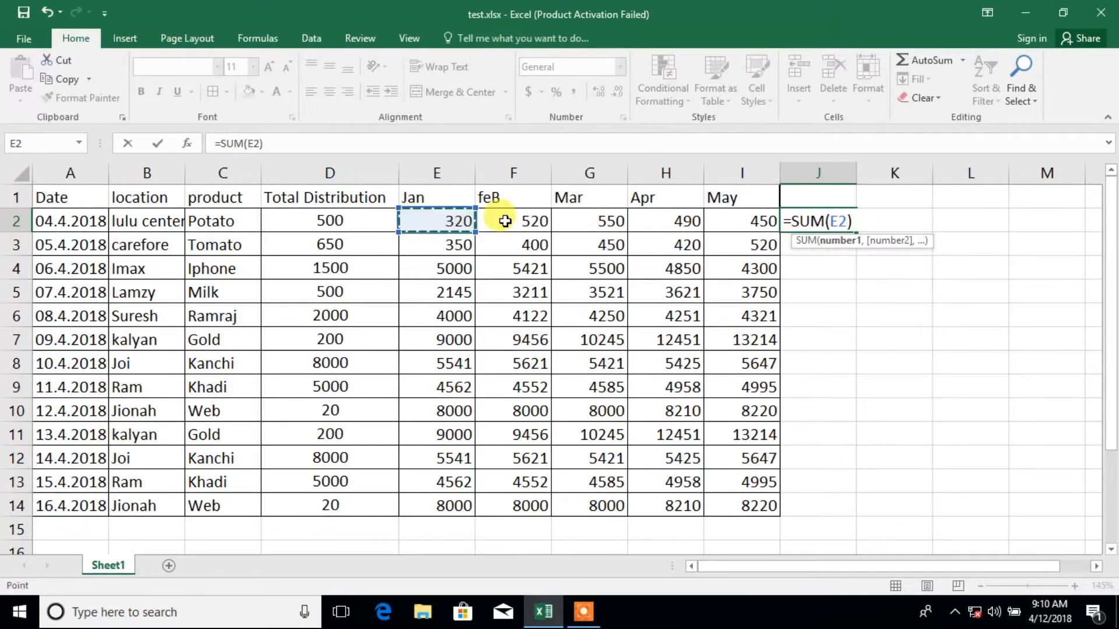
{"action": "type", "text": ","}
{"action": "left_click", "coordinate": [530, 222]}
{"action": "type", "text": ","}
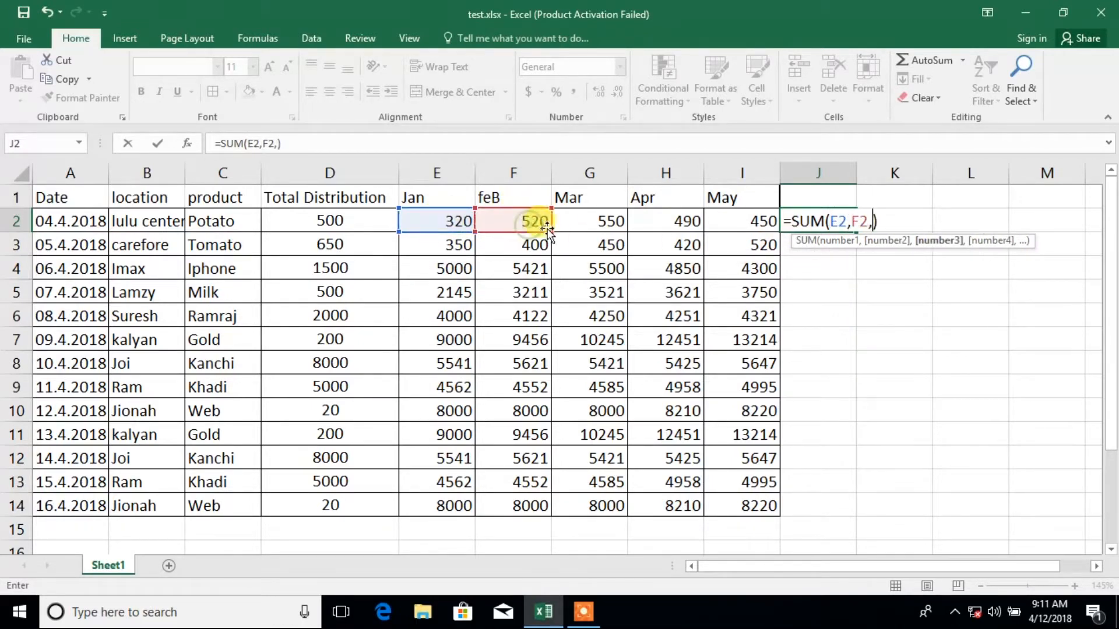
{"action": "left_click", "coordinate": [568, 224]}
{"action": "type", "text": ","}
{"action": "left_click", "coordinate": [645, 222]}
{"action": "type", "text": ","}
{"action": "left_click", "coordinate": [741, 223]}
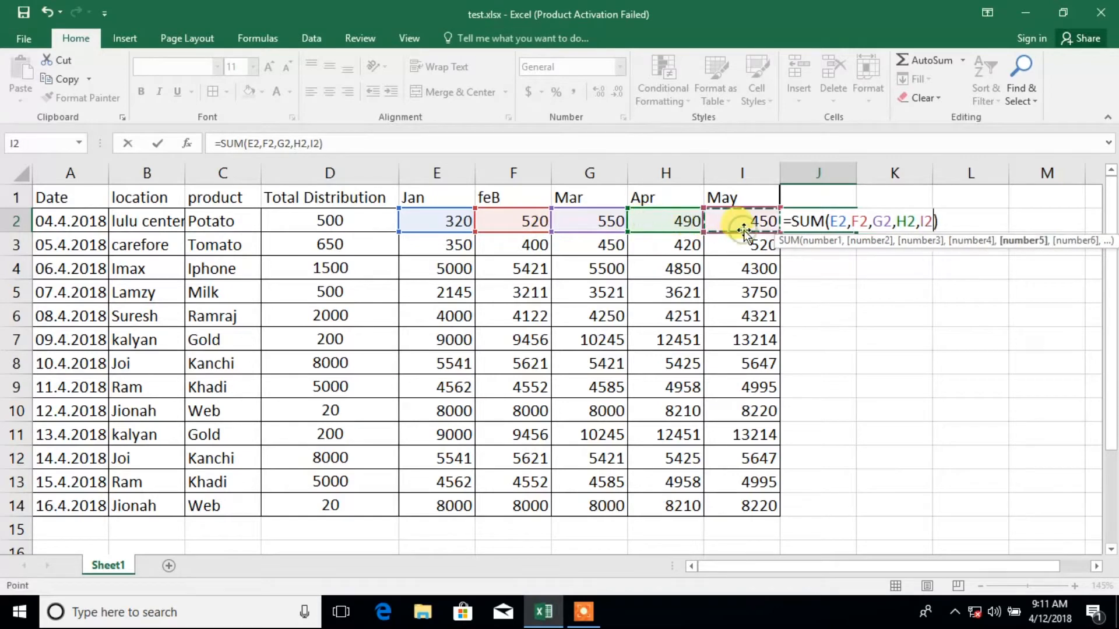
{"action": "type", "text": ")"}
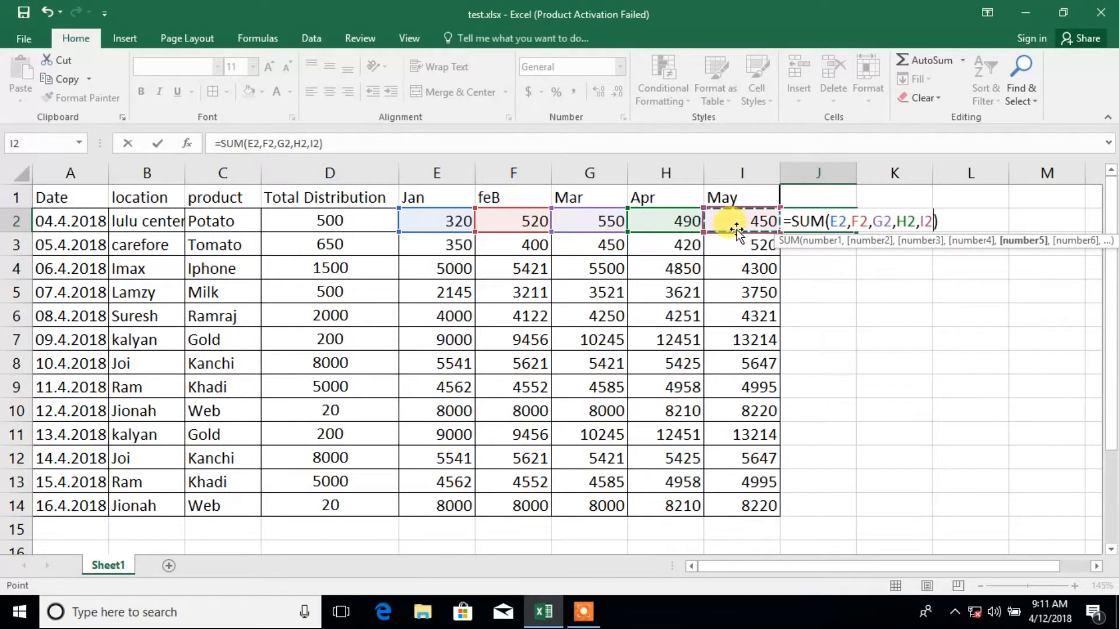
{"action": "key", "text": "Return"}
Replace the individual cell arguments of the SUM formula in J2 with the range E2:I2.
{"action": "left_click", "coordinate": [822, 222]}
{"action": "double_click", "coordinate": [824, 221]}
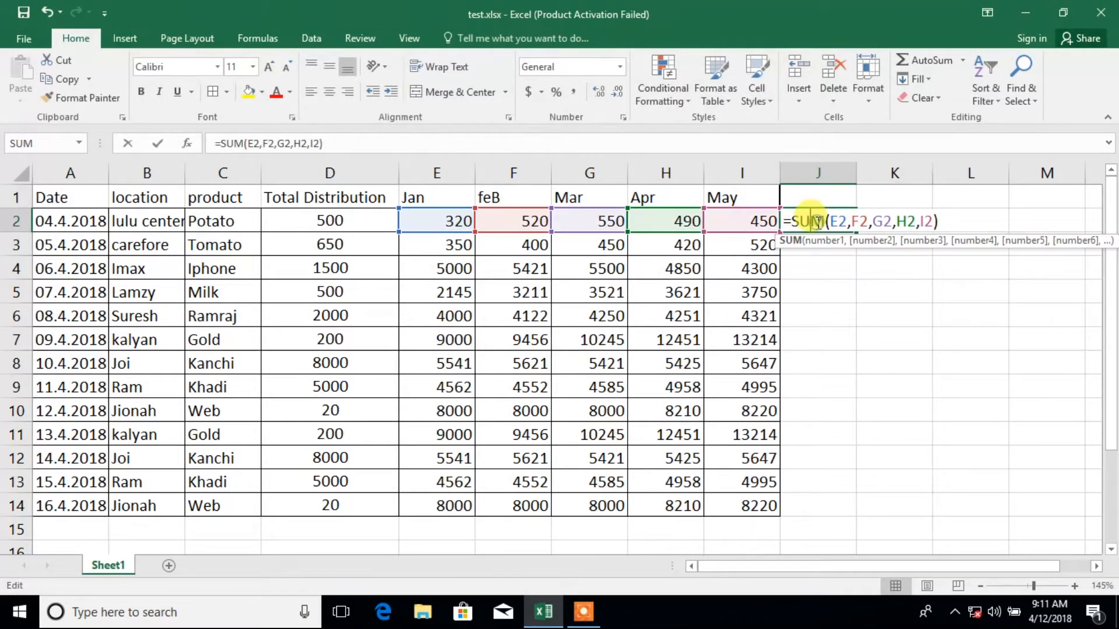
{"action": "left_click", "coordinate": [835, 223]}
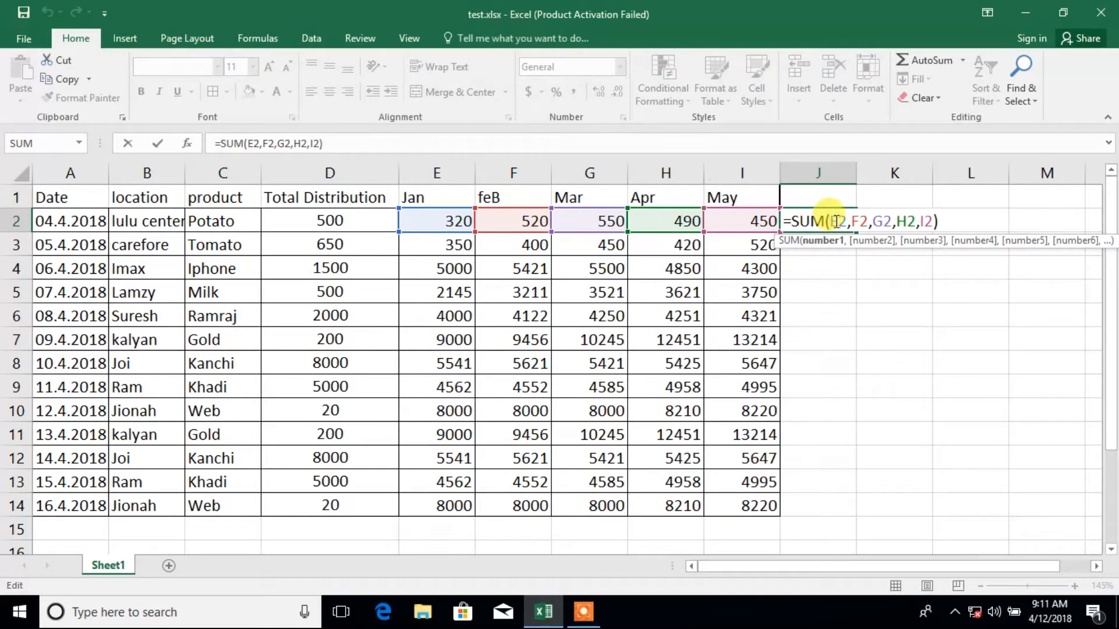
{"action": "left_click_drag", "start_coordinate": [834, 223], "coordinate": [933, 222]}
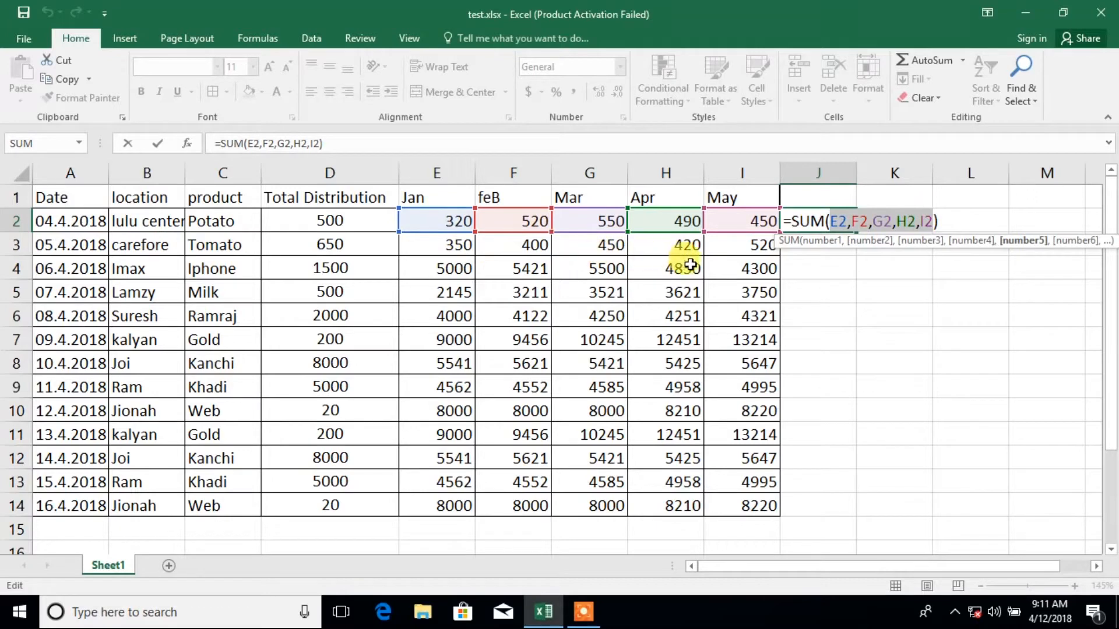
{"action": "key", "text": "BackSpace"}
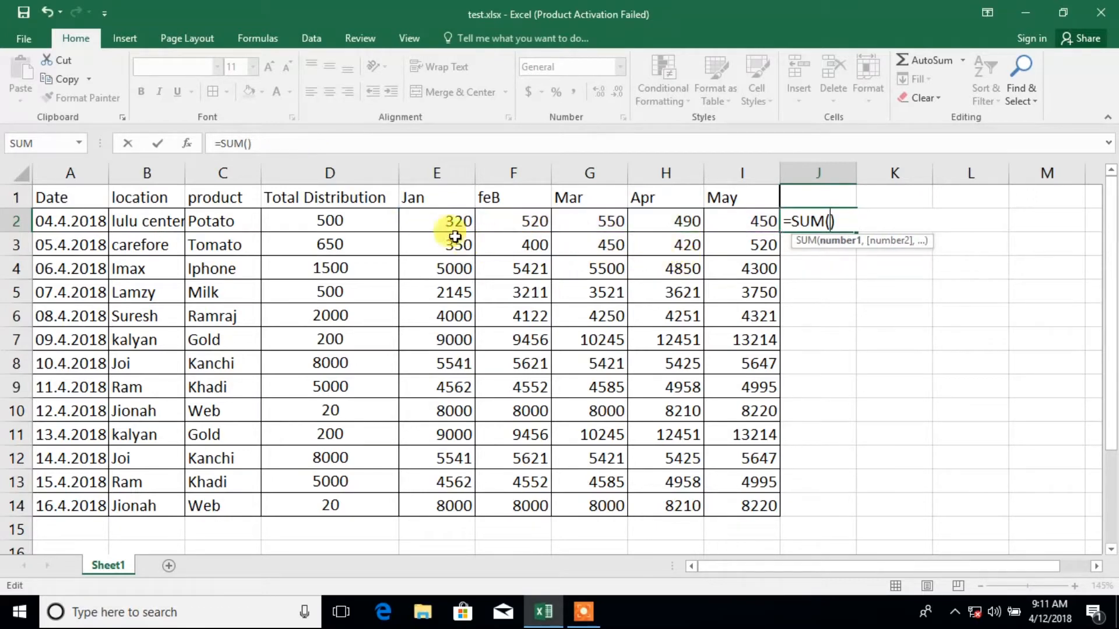
{"action": "left_click_drag", "start_coordinate": [425, 223], "coordinate": [739, 223]}
{"action": "key", "text": "Return"}
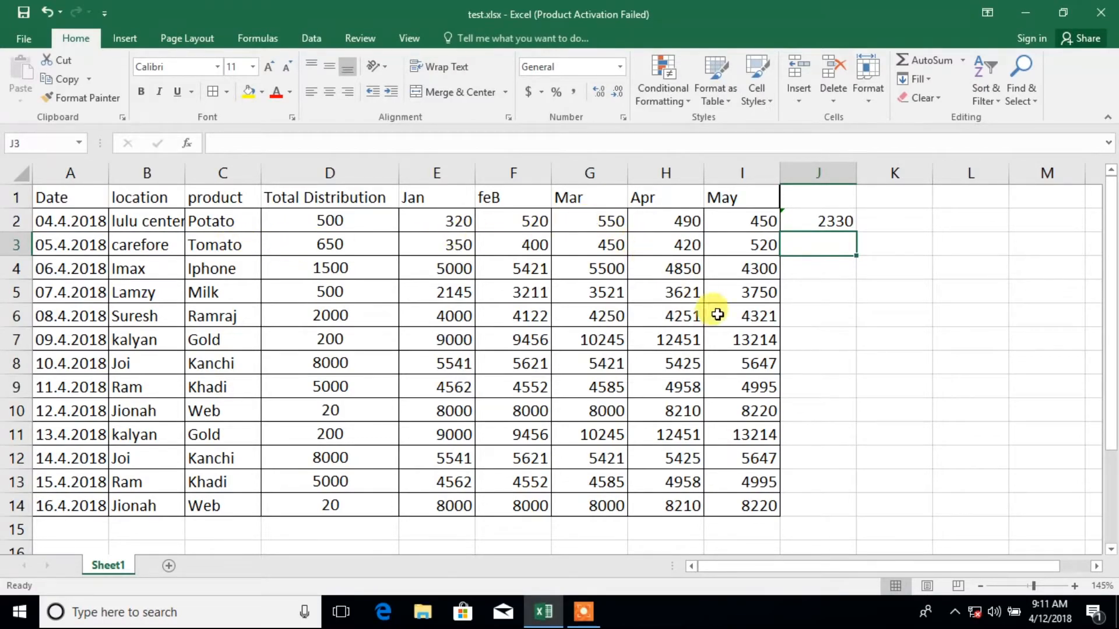
Enter =MAX(E2:I2) in cell J2 to get the highest monthly value for Potato.
{"action": "left_click", "coordinate": [850, 226]}
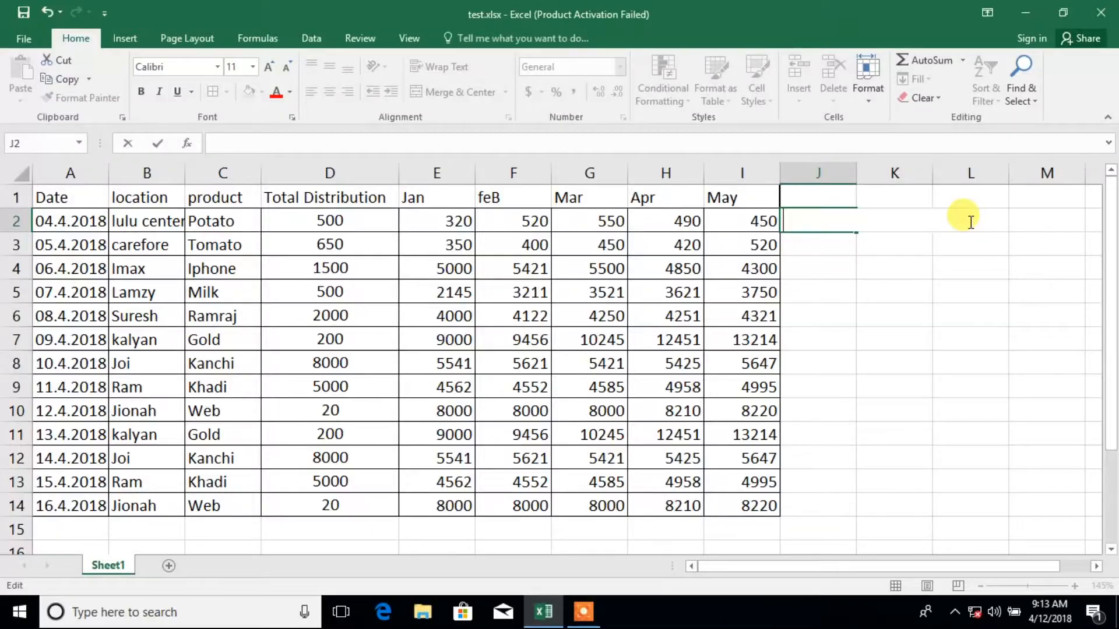
{"action": "type", "text": "="}
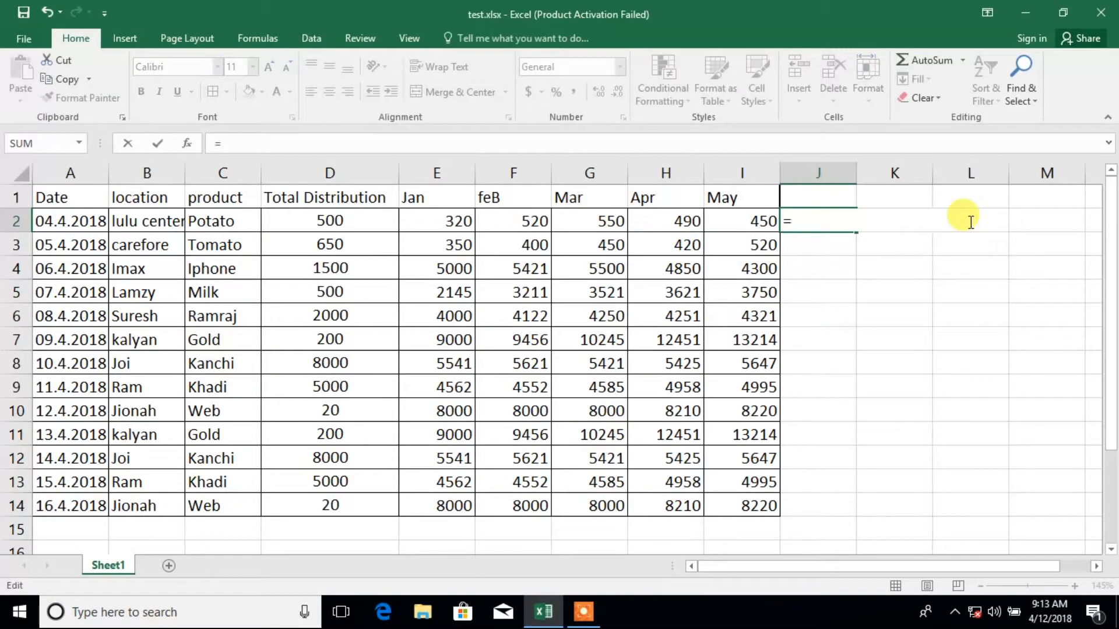
{"action": "type", "text": "max"}
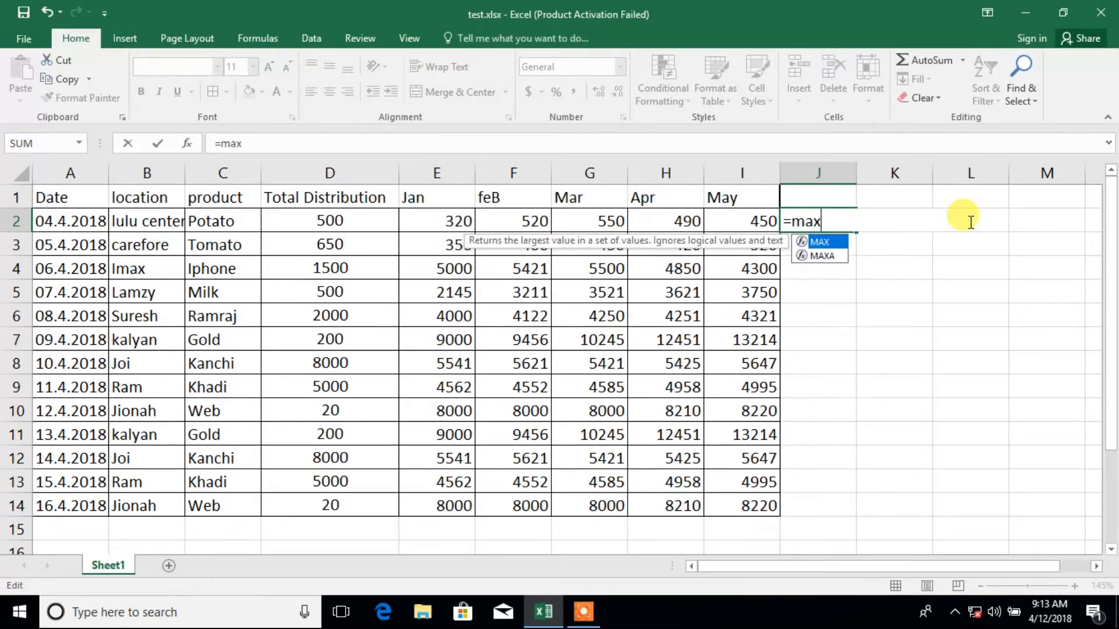
{"action": "type", "text": "("}
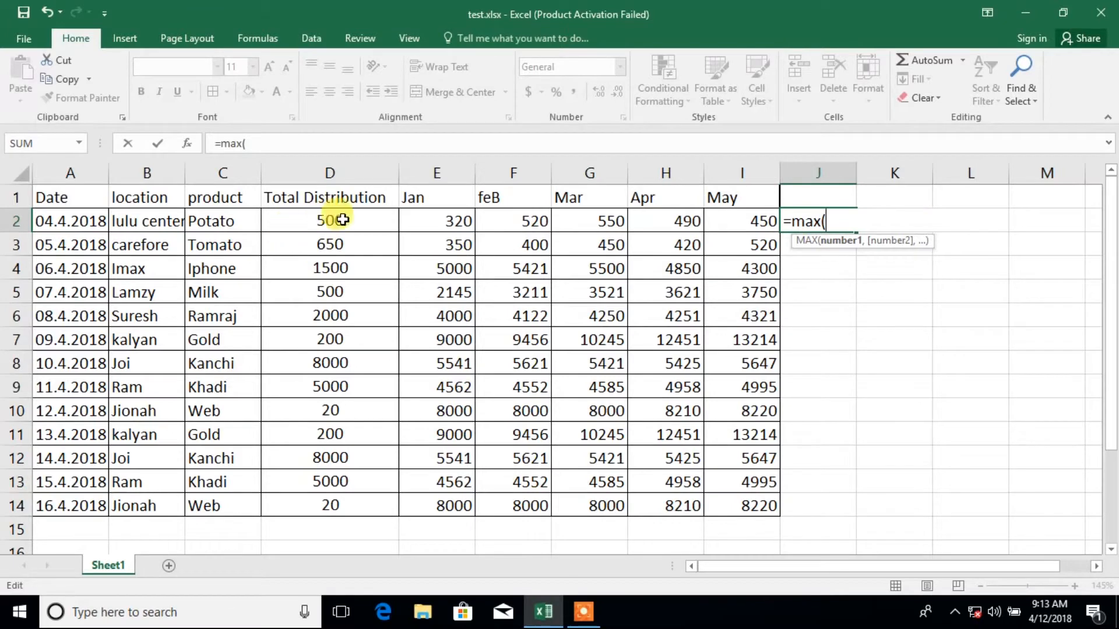
{"action": "left_click", "coordinate": [430, 226]}
{"action": "left_click_drag", "start_coordinate": [430, 226], "coordinate": [743, 218]}
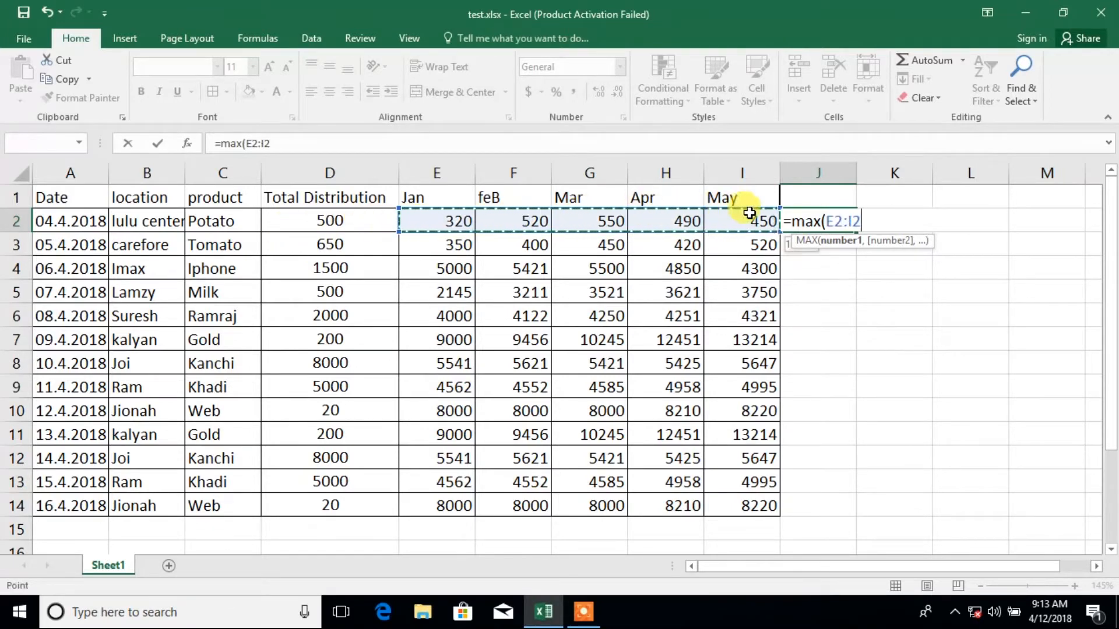
{"action": "type", "text": ")"}
{"action": "key", "text": "Return"}
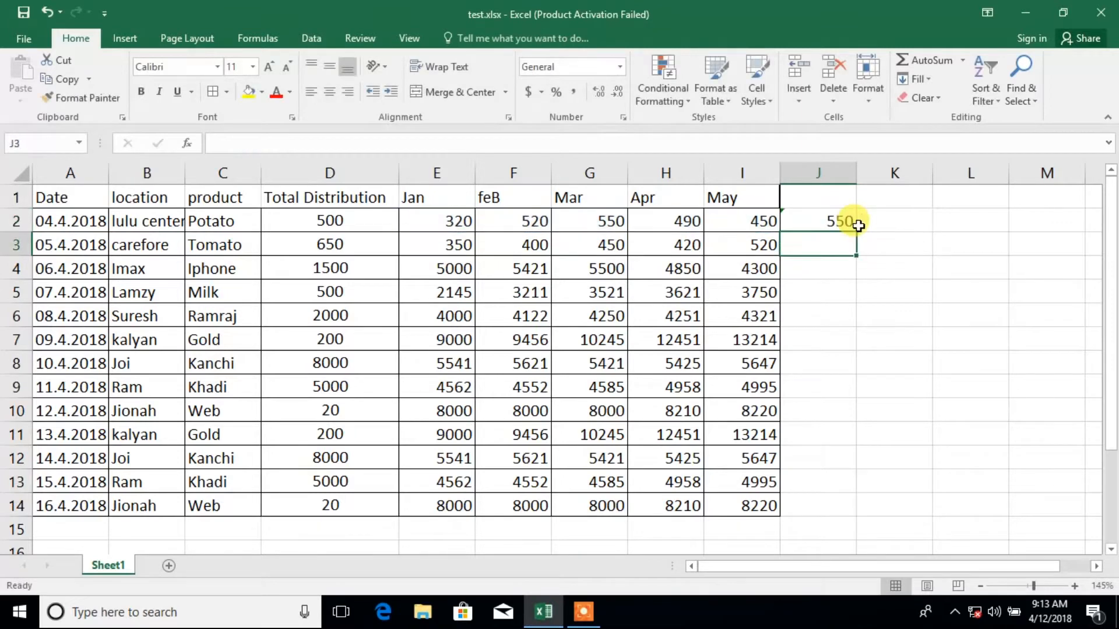
{"action": "left_click", "coordinate": [606, 220]}
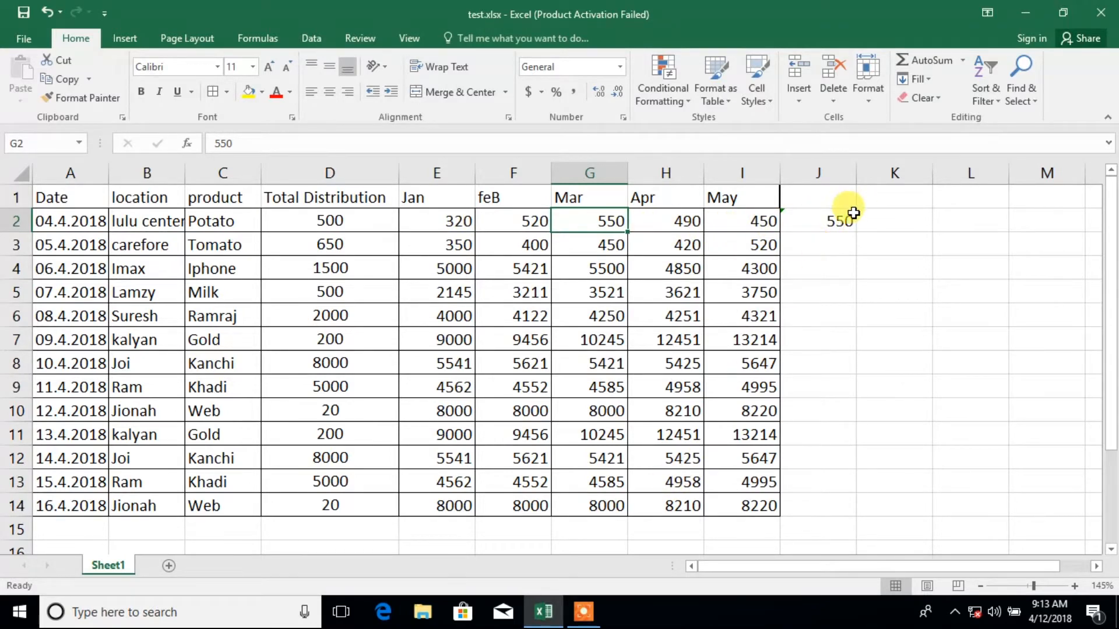
Reopen the MAX formula in J2 and clear its range argument.
{"action": "left_click", "coordinate": [851, 220]}
{"action": "double_click", "coordinate": [839, 220]}
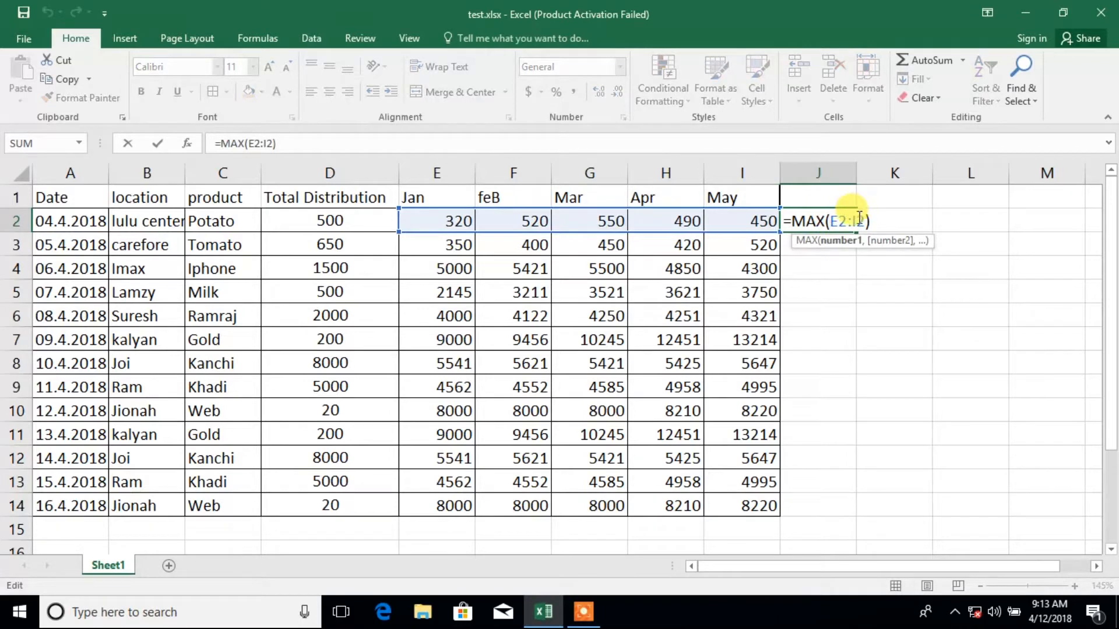
{"action": "key", "text": "BackSpace"}
{"action": "key", "text": "BackSpace"}
{"action": "key", "text": "BackSpace"}
{"action": "key", "text": "BackSpace"}
{"action": "key", "text": "BackSpace"}
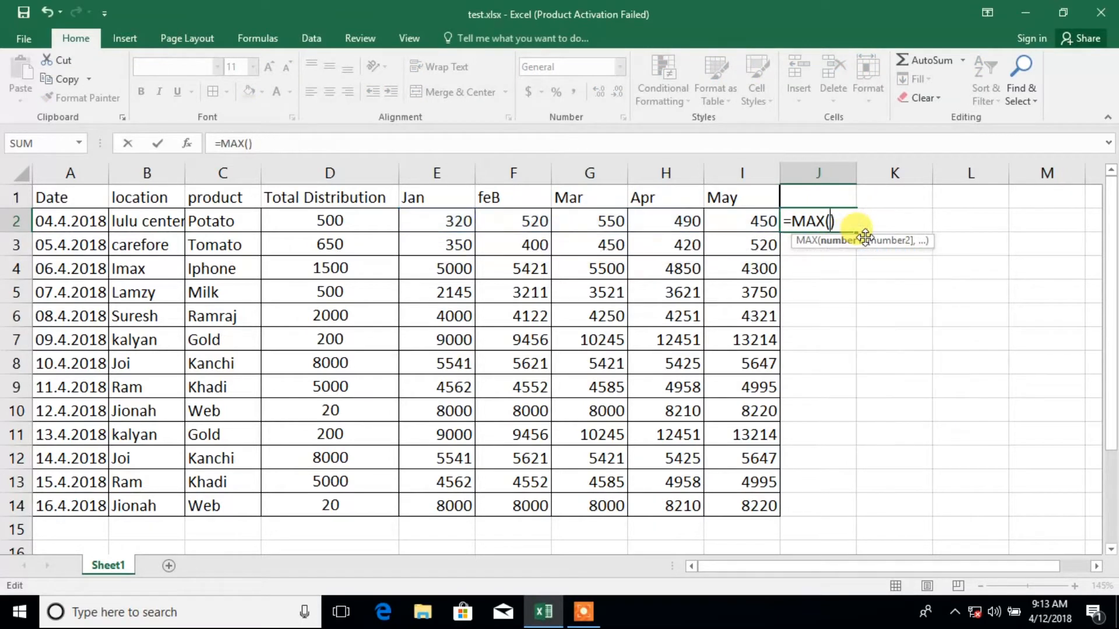
Fill the MAX formula in J2 with the separate cells E2, F2, G2, H2 and I2.
{"action": "left_click", "coordinate": [451, 219]}
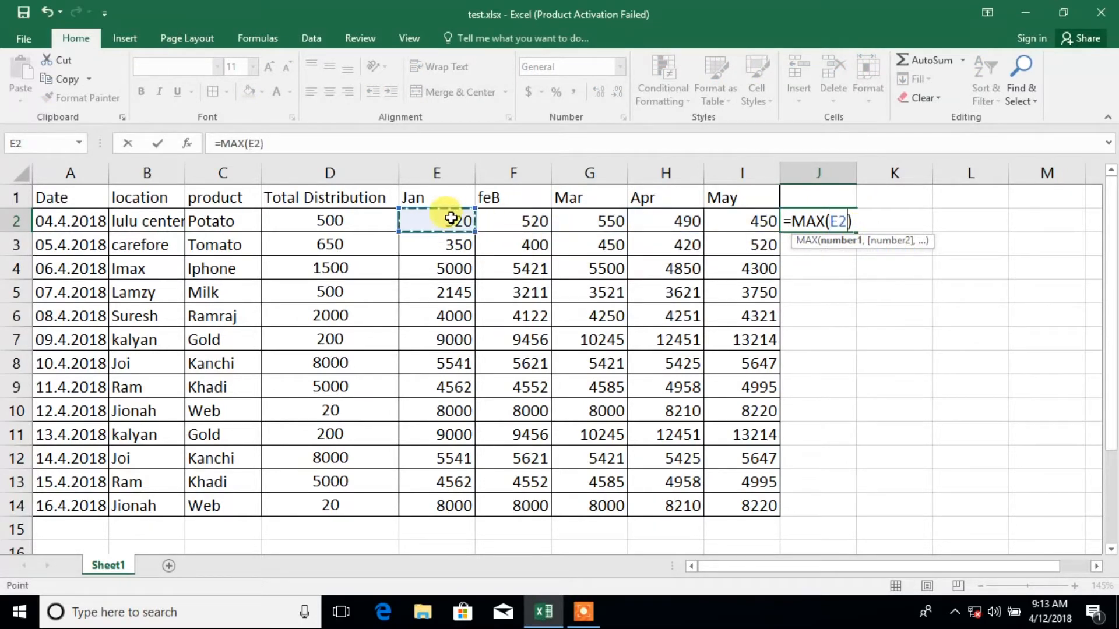
{"action": "type", "text": ","}
{"action": "left_click", "coordinate": [512, 220]}
{"action": "type", "text": ","}
{"action": "left_click", "coordinate": [606, 220]}
{"action": "type", "text": ","}
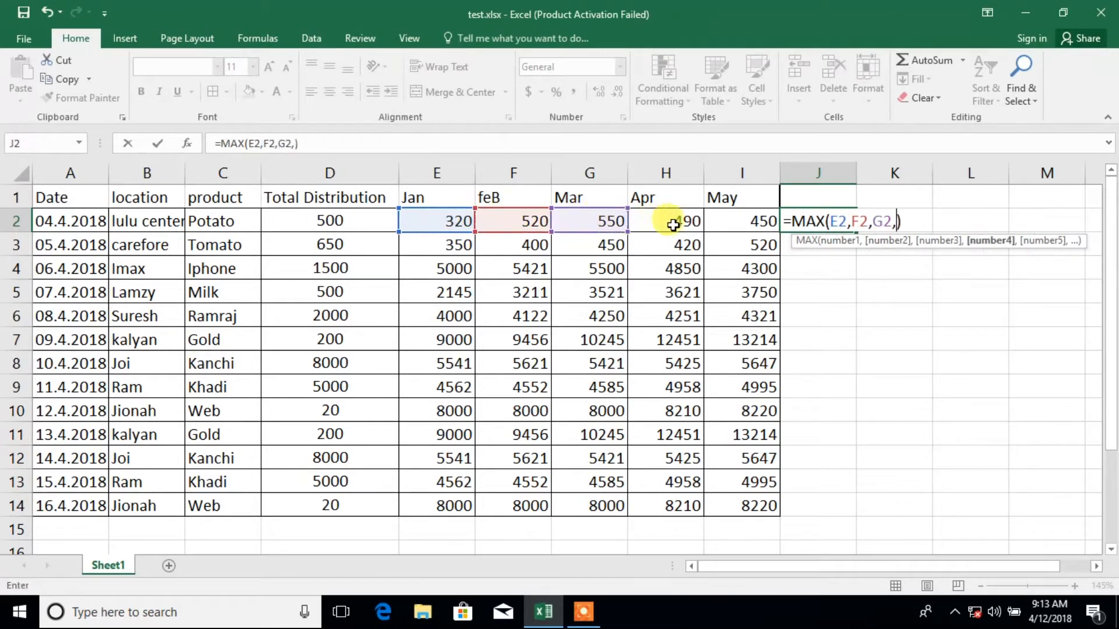
{"action": "left_click", "coordinate": [674, 219]}
{"action": "type", "text": ","}
{"action": "left_click", "coordinate": [765, 222]}
{"action": "key", "text": "Return"}
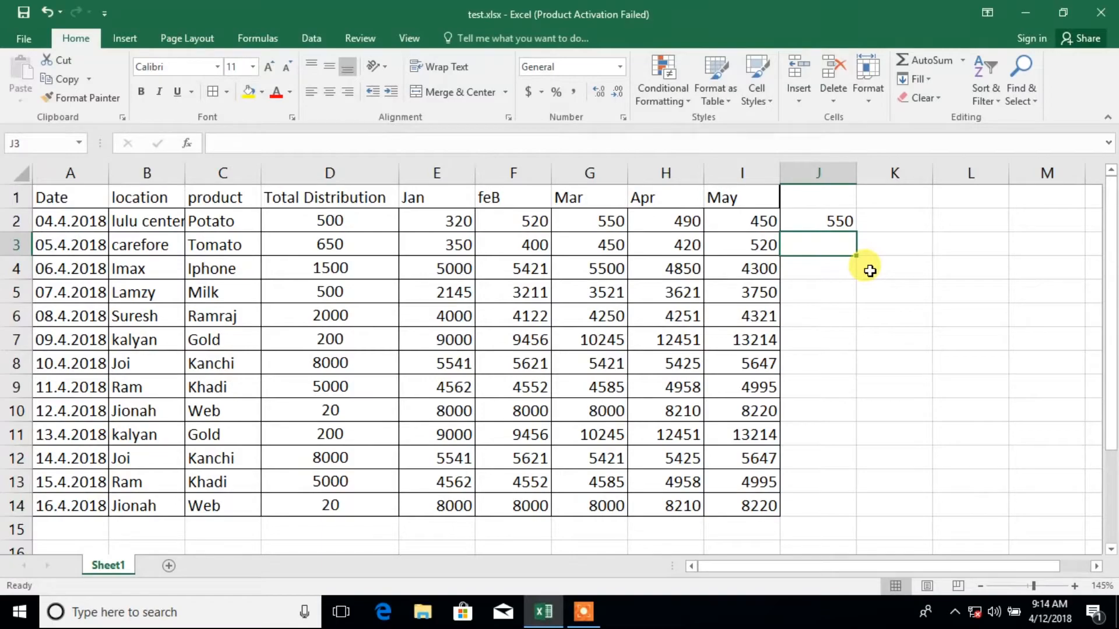
Change the function in J2 to MIN and delete its individual cell arguments, keeping the opening parenthesis.
{"action": "left_click", "coordinate": [854, 220]}
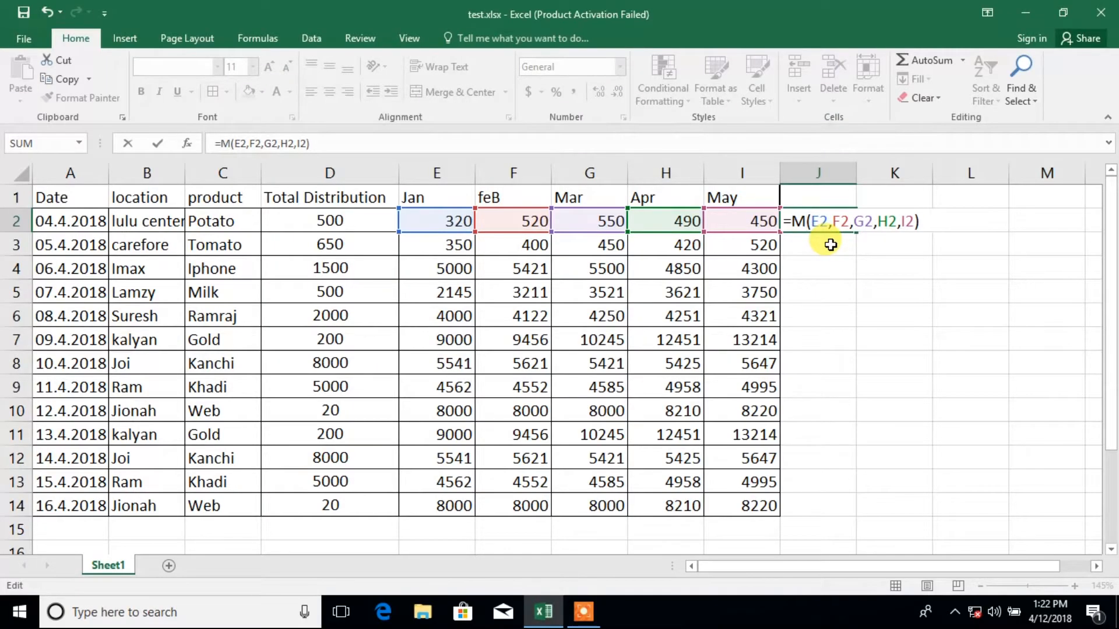
{"action": "type", "text": "IN"}
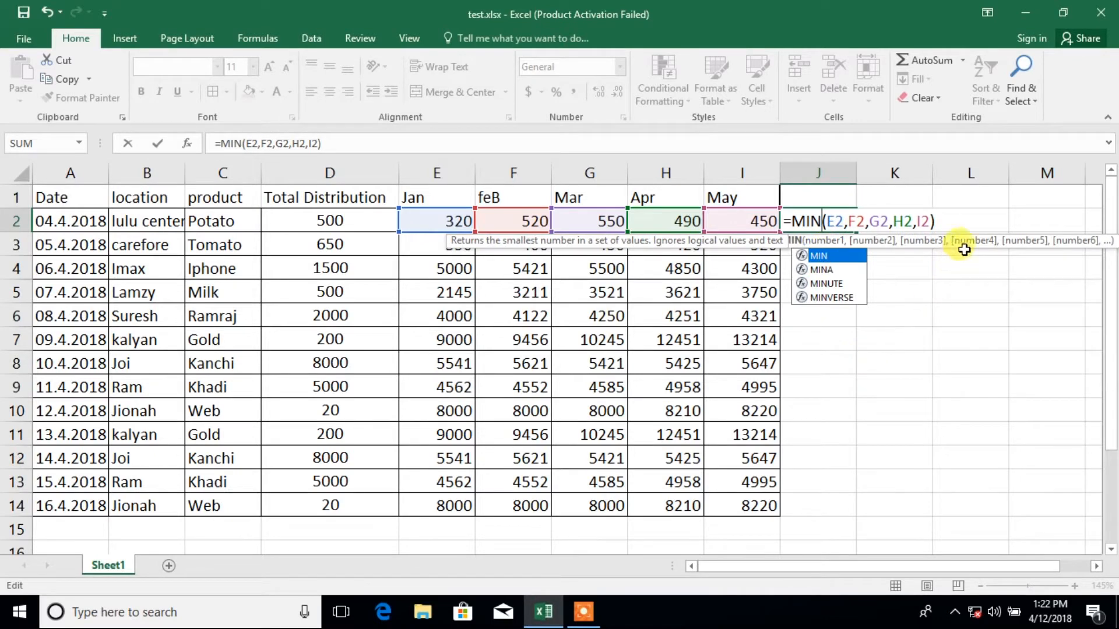
{"action": "left_click", "coordinate": [978, 215]}
{"action": "left_click_drag", "start_coordinate": [825, 222], "coordinate": [943, 227]}
{"action": "left_click", "coordinate": [946, 224]}
{"action": "key", "text": "BackSpace"}
{"action": "key", "text": "BackSpace"}
{"action": "key", "text": "BackSpace"}
{"action": "key", "text": "BackSpace"}
{"action": "key", "text": "BackSpace"}
{"action": "key", "text": "BackSpace"}
{"action": "key", "text": "BackSpace"}
{"action": "key", "text": "BackSpace"}
{"action": "key", "text": "BackSpace"}
{"action": "key", "text": "BackSpace"}
{"action": "key", "text": "BackSpace"}
{"action": "key", "text": "BackSpace"}
{"action": "key", "text": "BackSpace"}
{"action": "key", "text": "BackSpace"}
{"action": "key", "text": "BackSpace"}
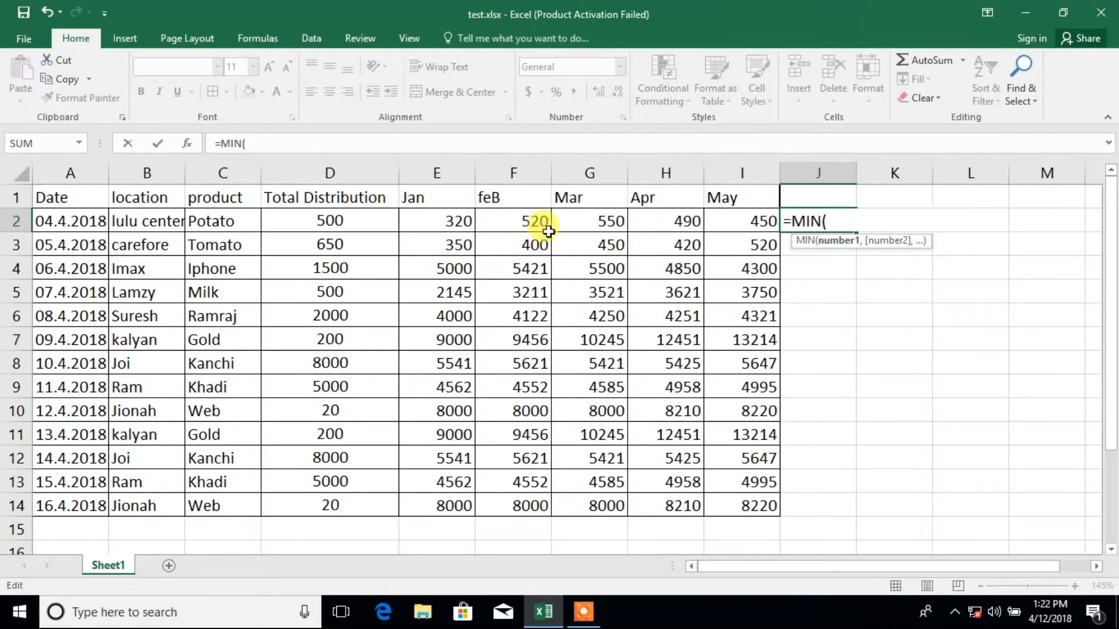
Fill the MIN formula in J2 with the range E2:I2 and enter it.
{"action": "left_click_drag", "start_coordinate": [416, 222], "coordinate": [739, 219]}
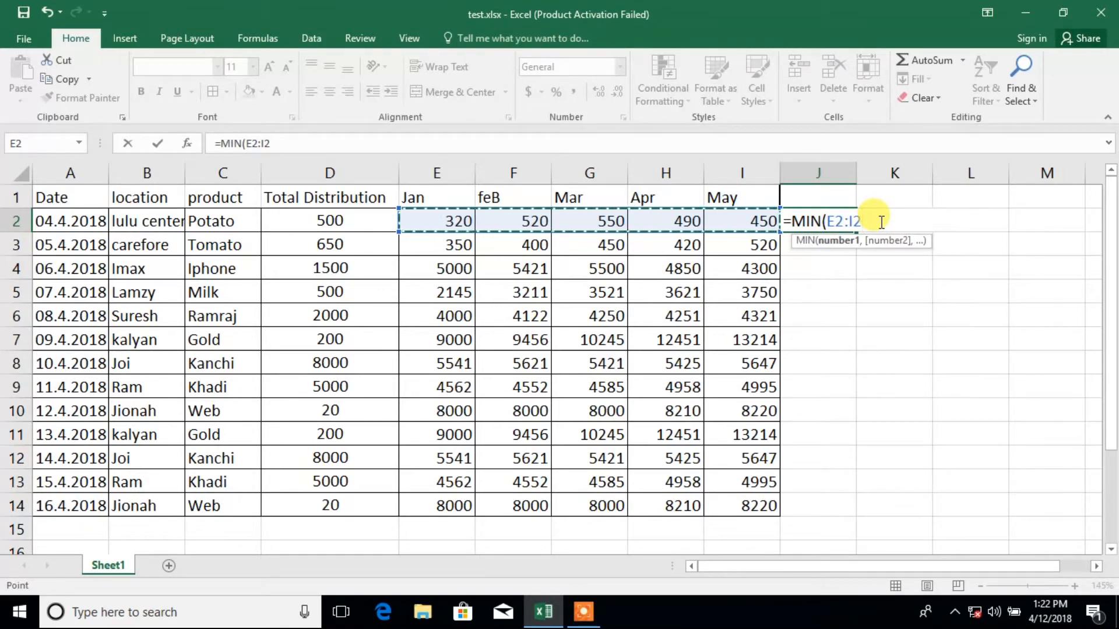
{"action": "type", "text": "_"}
{"action": "key", "text": "BackSpace"}
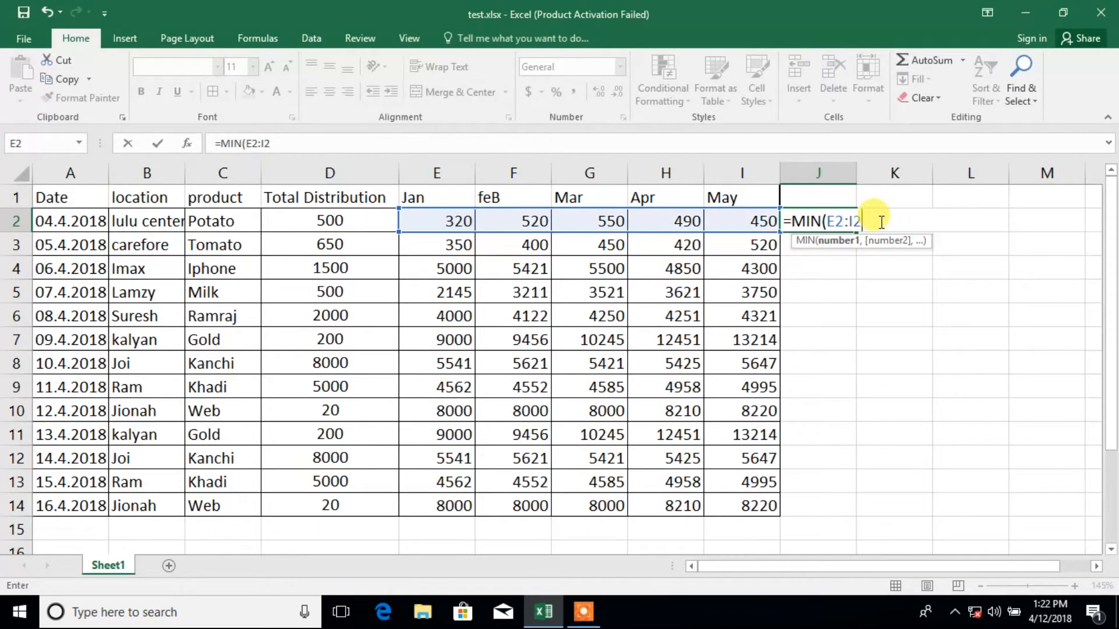
{"action": "key", "text": "Return"}
{"action": "key", "text": "Down"}
{"action": "key", "text": "Down"}
{"action": "key", "text": "Down"}
{"action": "key", "text": "Down"}
{"action": "key", "text": "Down"}
{"action": "key", "text": "Down"}
{"action": "key", "text": "Down"}
{"action": "key", "text": "Down"}
{"action": "key", "text": "Down"}
{"action": "key", "text": "Down"}
{"action": "key", "text": "Down"}
{"action": "key", "text": "Down"}
{"action": "key", "text": "Down"}
{"action": "key", "text": "Down"}
{"action": "key", "text": "Down"}
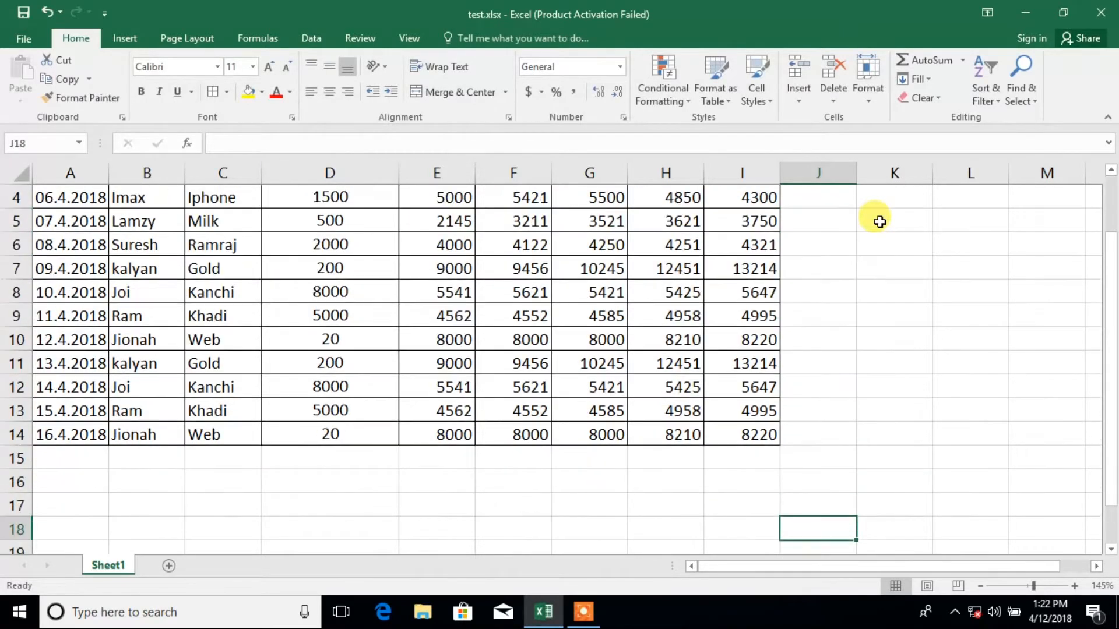
Review the MIN formula in J2 and check it against Potato's January value in E2.
{"action": "scroll", "coordinate": [871, 239], "scroll_direction": "up", "scroll_amount": 1}
{"action": "left_click", "coordinate": [852, 222]}
{"action": "double_click", "coordinate": [852, 223]}
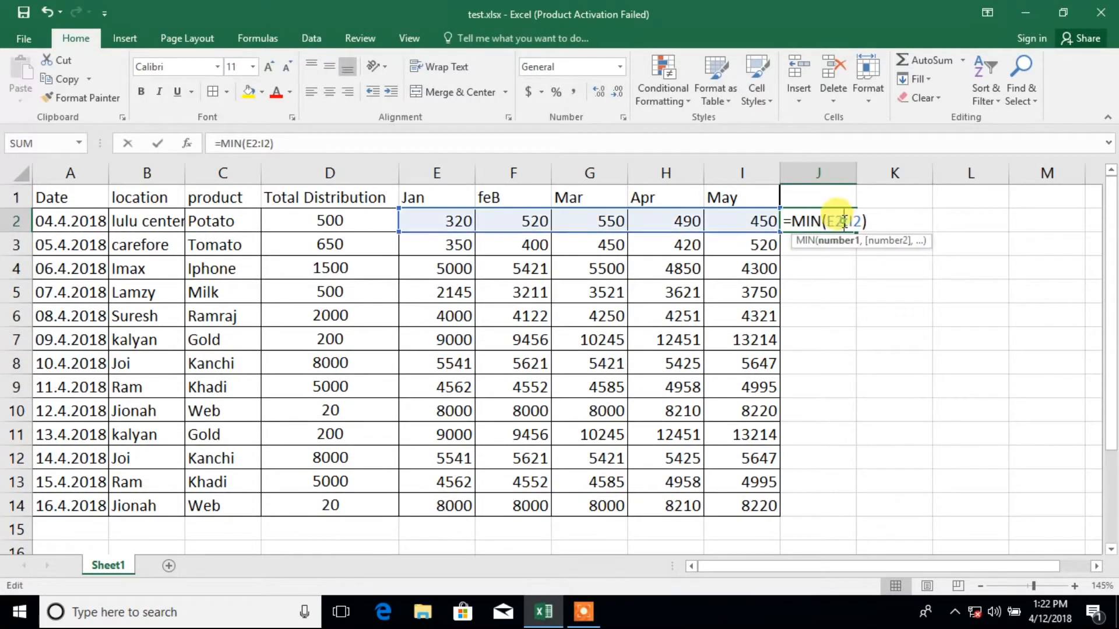
{"action": "left_click", "coordinate": [886, 221]}
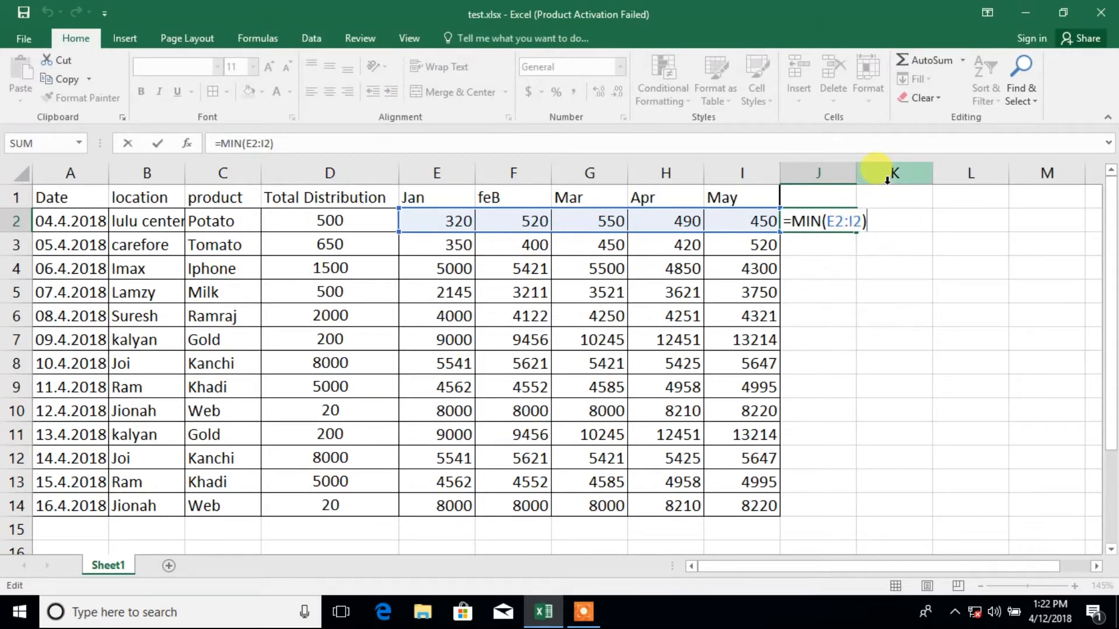
{"action": "key", "text": "Return"}
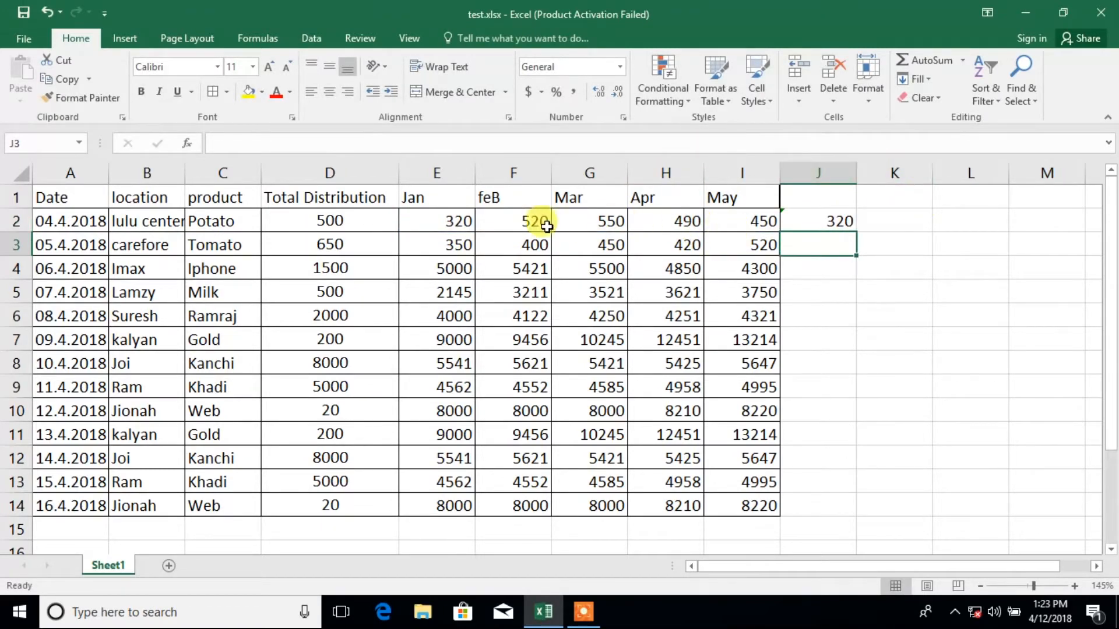
{"action": "left_click", "coordinate": [446, 222]}
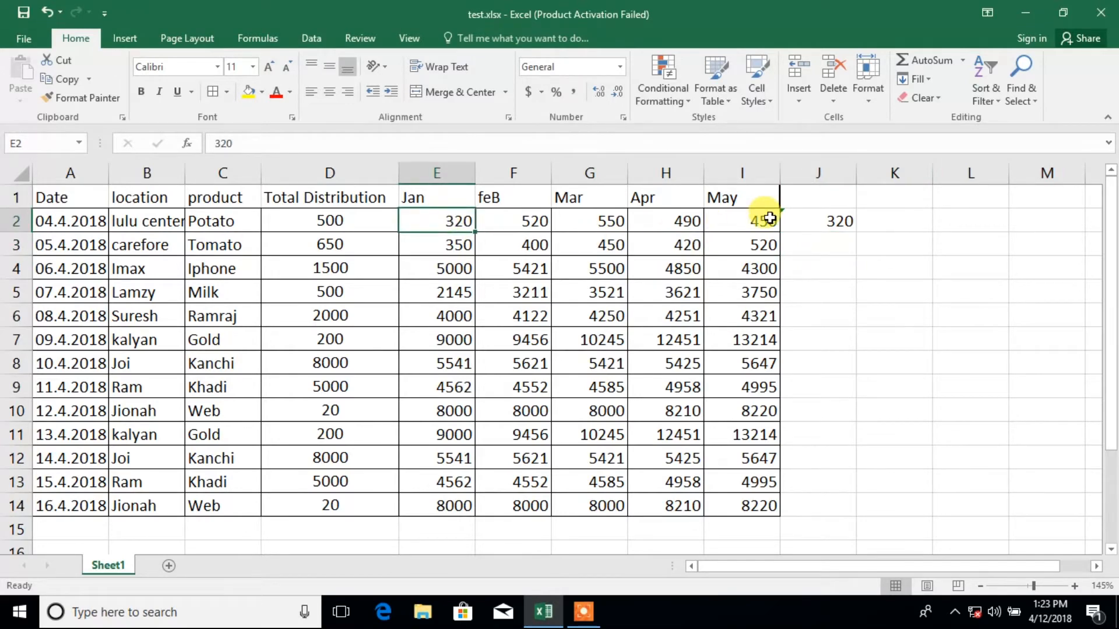
Clear the MIN formula from cell J2, keeping the cell open for editing.
{"action": "double_click", "coordinate": [835, 221]}
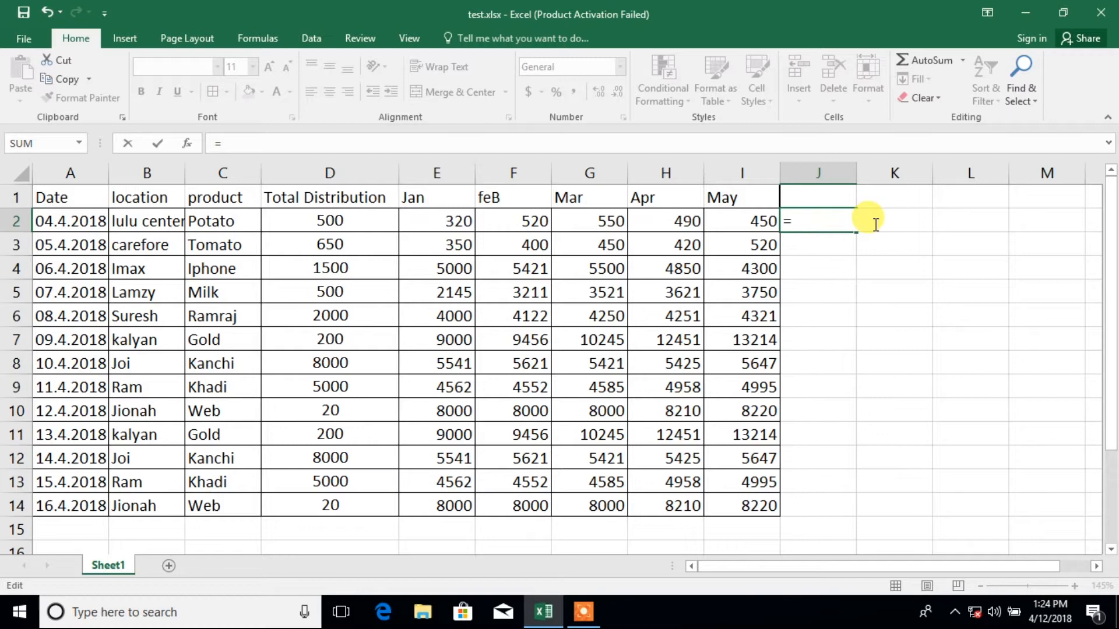
{"action": "type", "text": "L"}
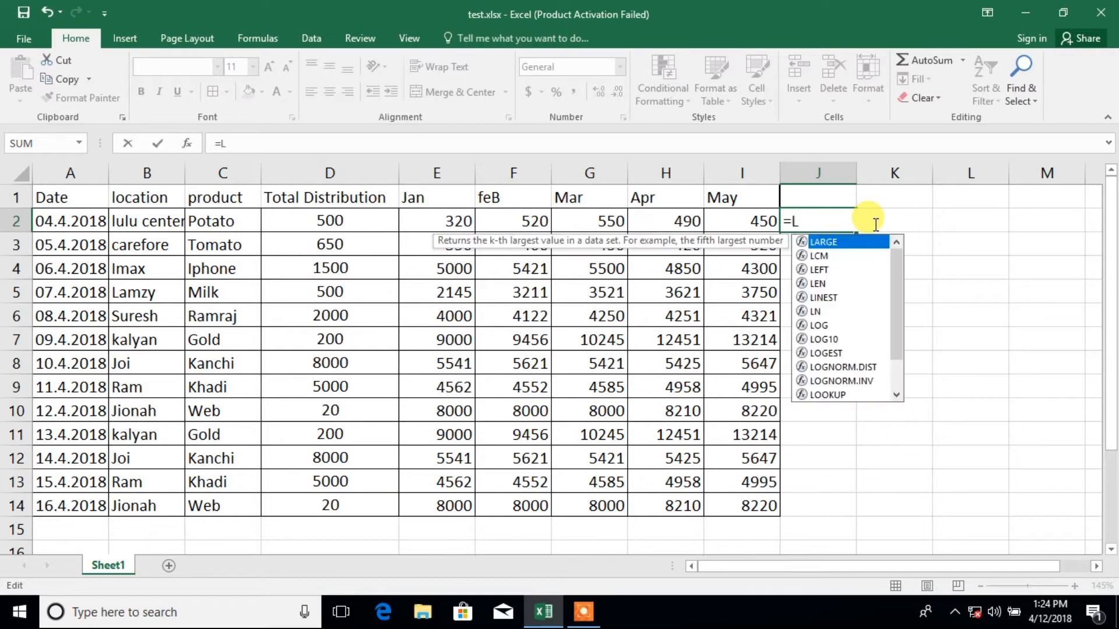
{"action": "key", "text": "BackSpace"}
{"action": "key", "text": "BackSpace"}
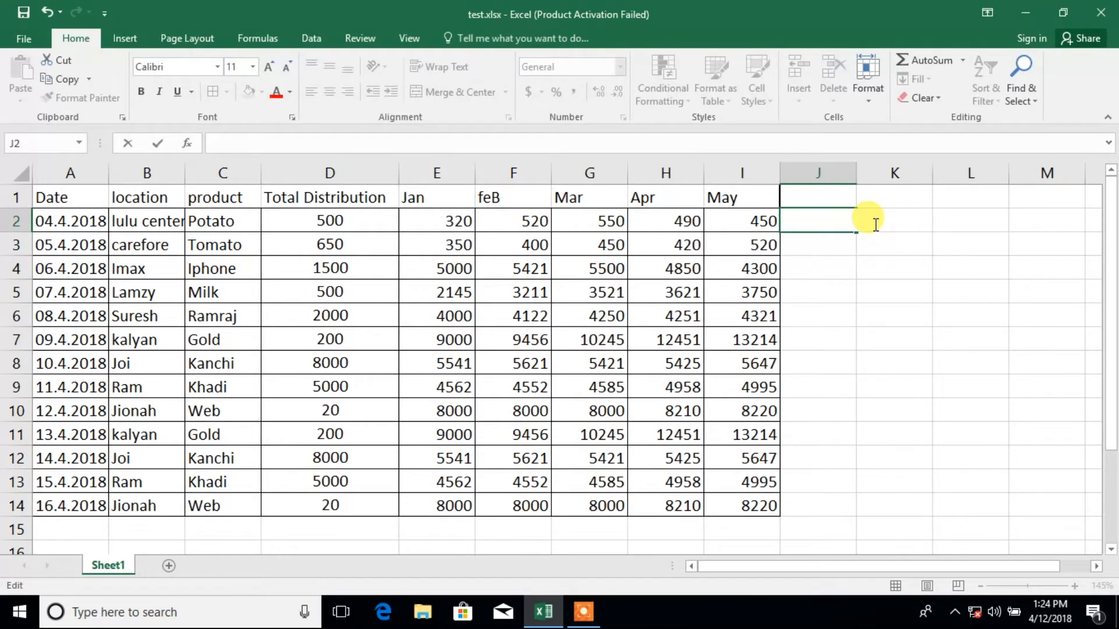
Enter =LARGE(E2:I2,2) in J2 to get Potato's second-highest monthly value, and compare it with the February value in F2.
{"action": "type", "text": "=LARGE"}
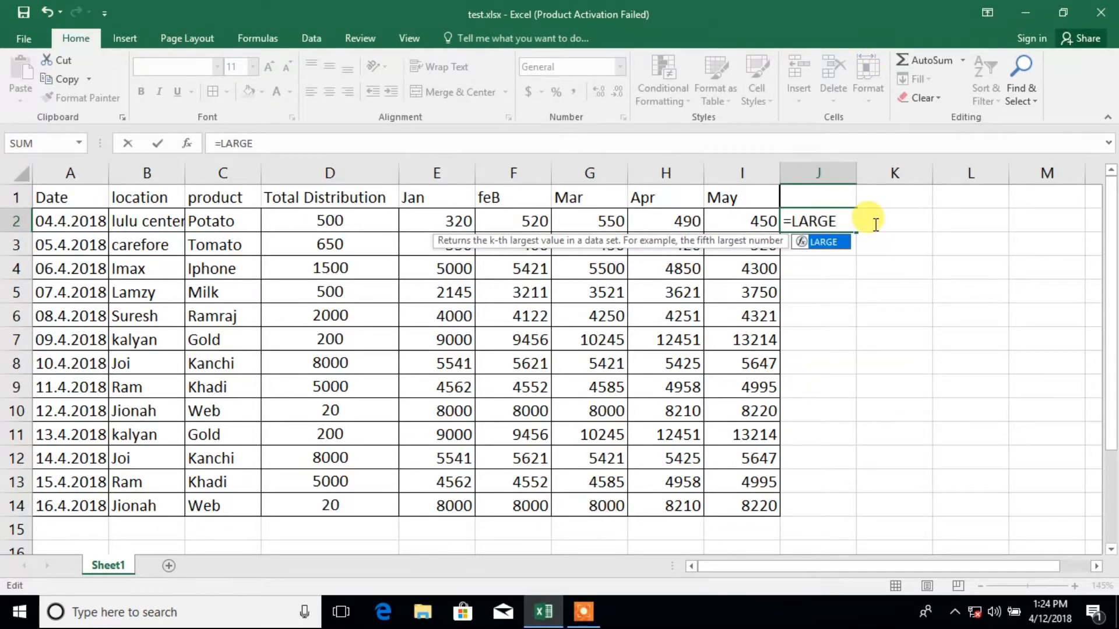
{"action": "type", "text": "("}
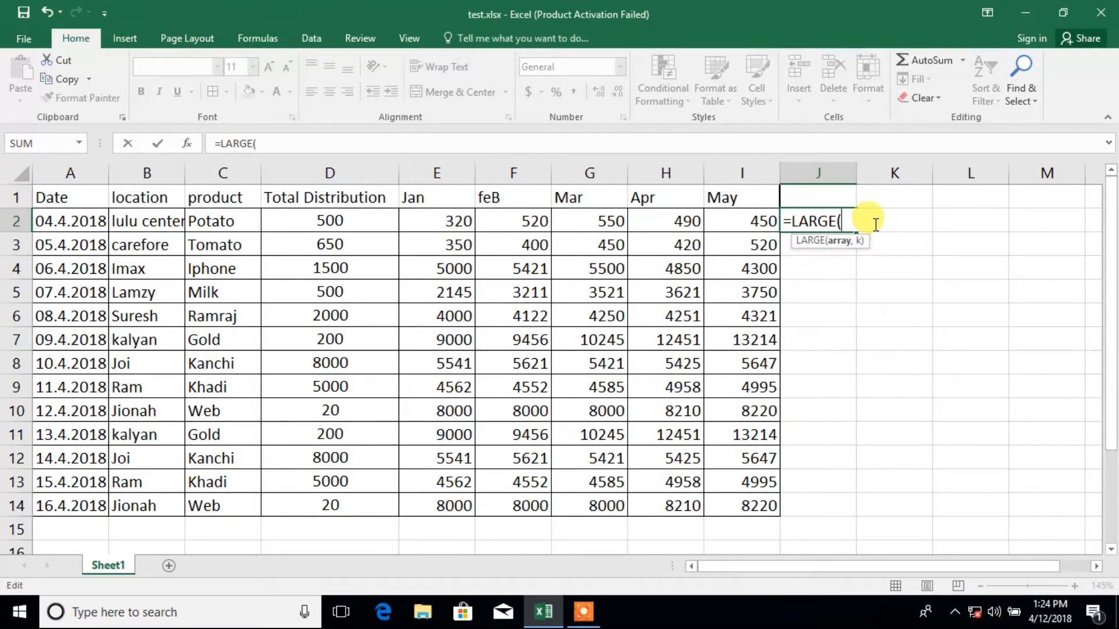
{"action": "left_click_drag", "start_coordinate": [445, 220], "coordinate": [724, 219]}
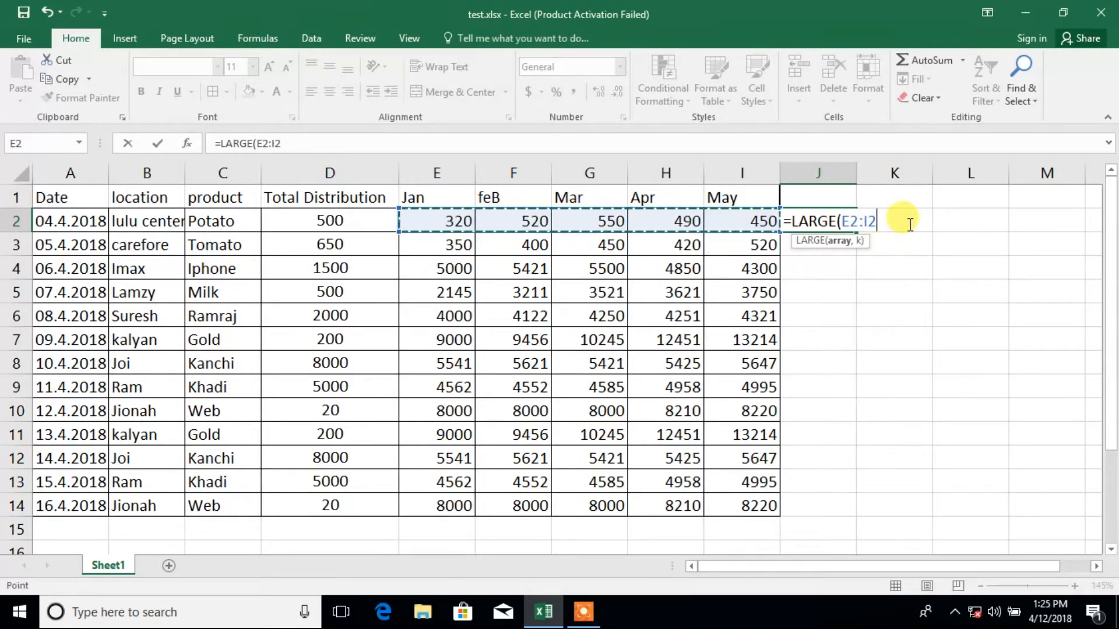
{"action": "type", "text": ","}
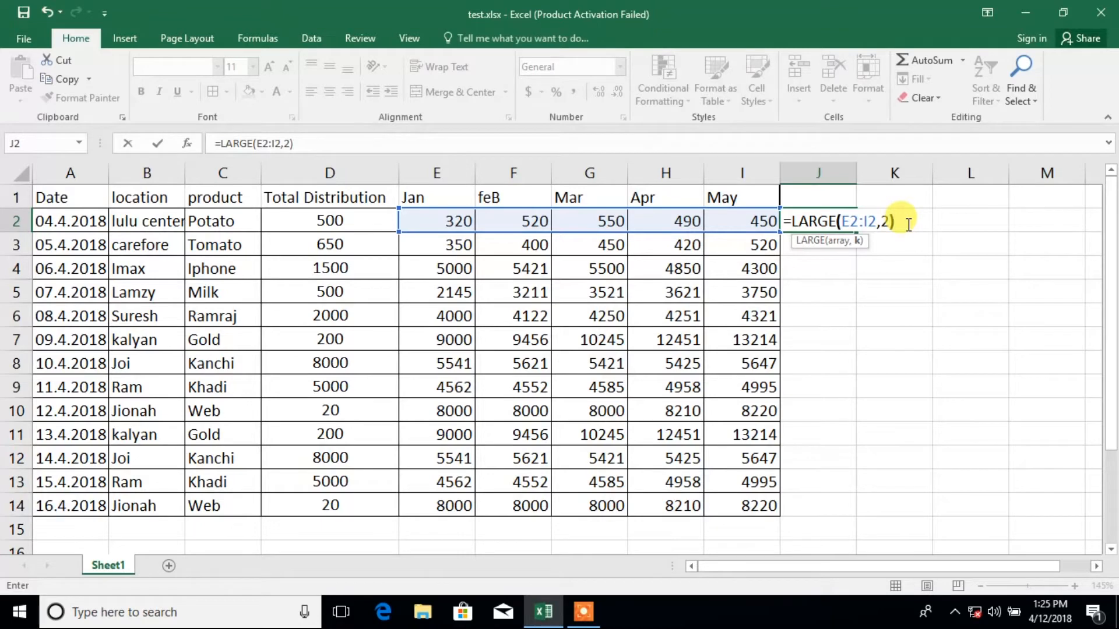
{"action": "type", "text": "2)"}
{"action": "key", "text": "Return"}
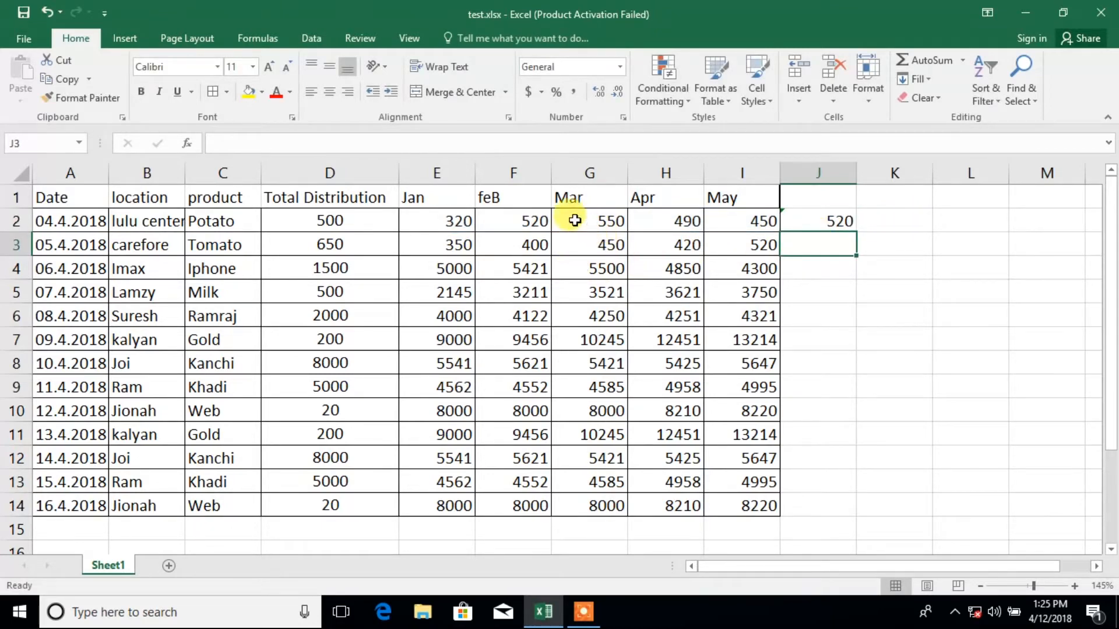
{"action": "left_click", "coordinate": [537, 223]}
Change the rank argument of the LARGE formula in J2 to 1 to get Potato's highest value.
{"action": "left_click", "coordinate": [824, 221]}
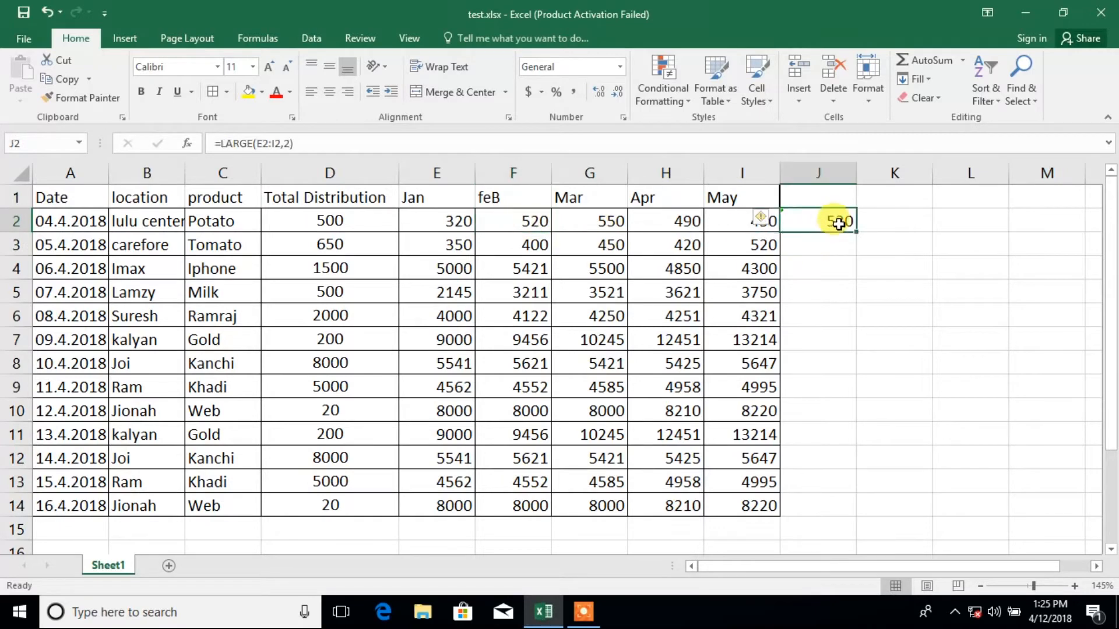
{"action": "double_click", "coordinate": [834, 221]}
{"action": "left_click", "coordinate": [890, 222]}
{"action": "key", "text": "BackSpace"}
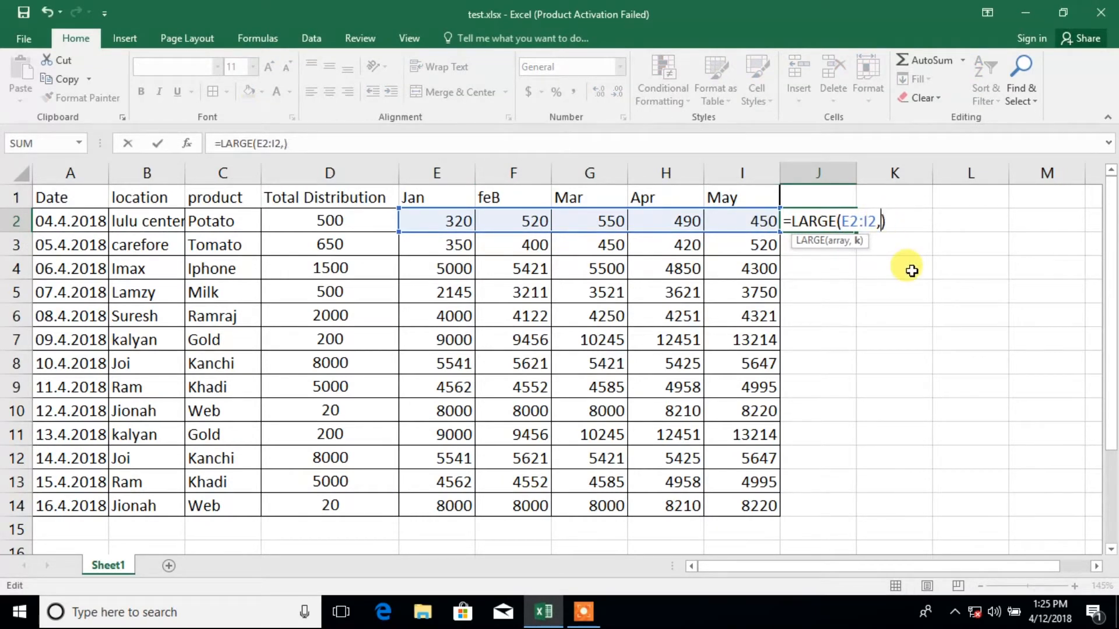
{"action": "type", "text": "1"}
{"action": "key", "text": "Return"}
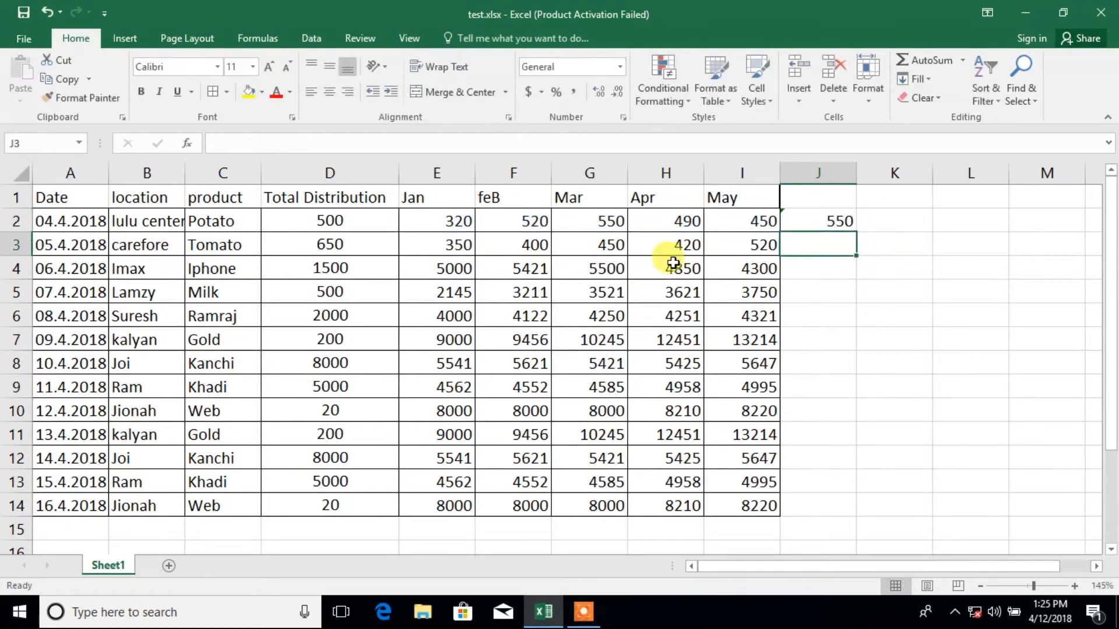
Set the LARGE formula's rank argument in J2 back to 2 and check it against the February value in F2.
{"action": "double_click", "coordinate": [850, 222]}
{"action": "left_click", "coordinate": [891, 222]}
{"action": "key", "text": "BackSpace"}
{"action": "type", "text": "2"}
{"action": "key", "text": "Return"}
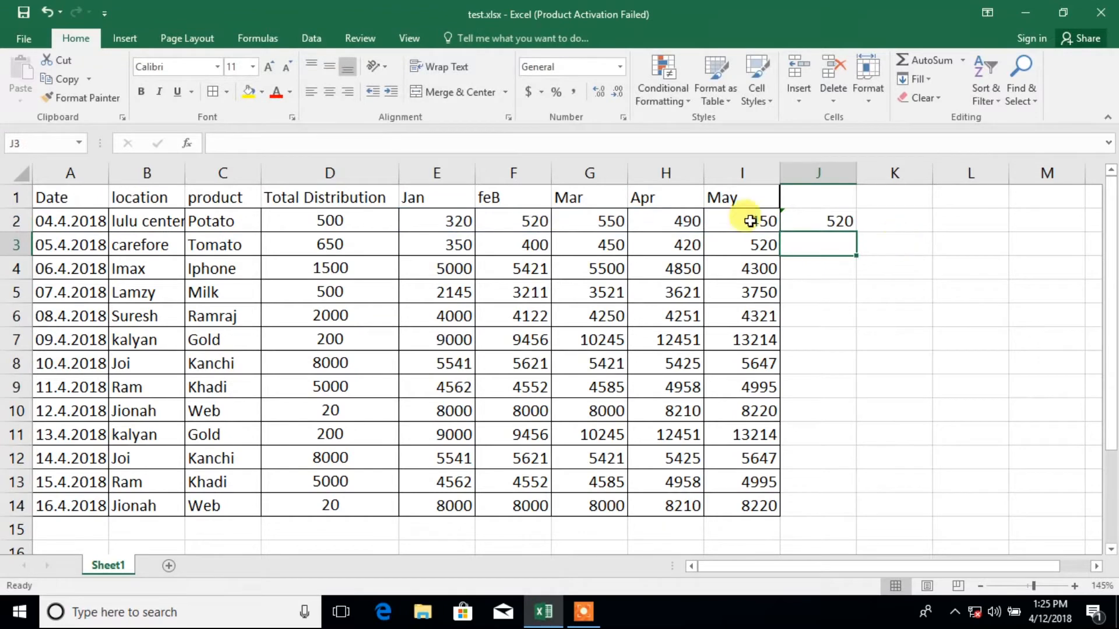
{"action": "left_click", "coordinate": [524, 221]}
Replace the rank argument of the LARGE formula in J2 and compare the formula with Potato's April value in H2.
{"action": "double_click", "coordinate": [824, 222]}
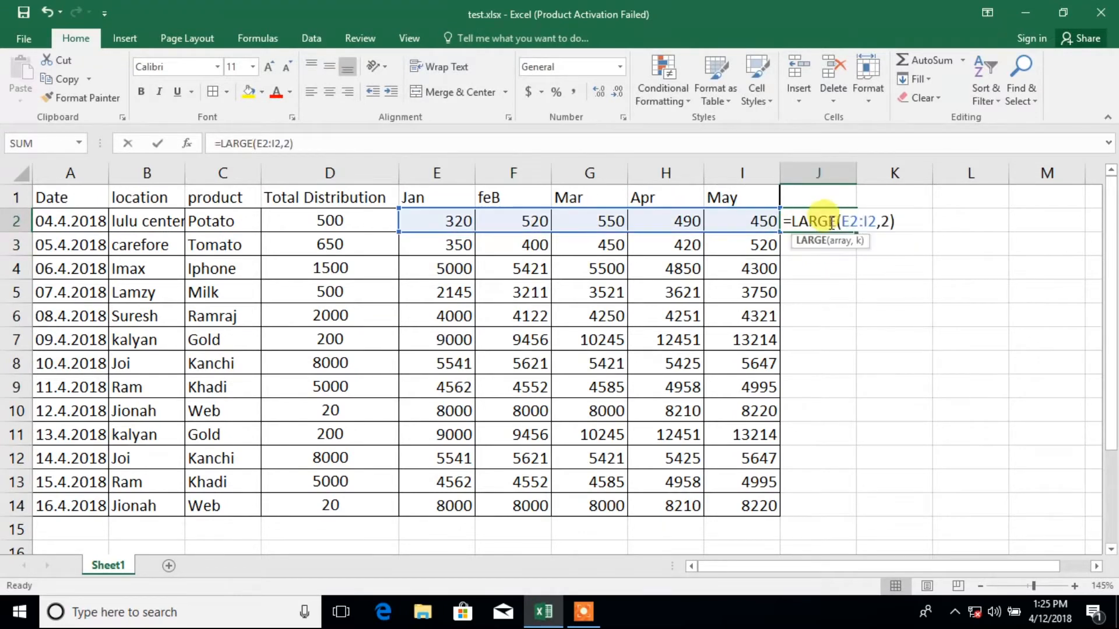
{"action": "left_click", "coordinate": [881, 222]}
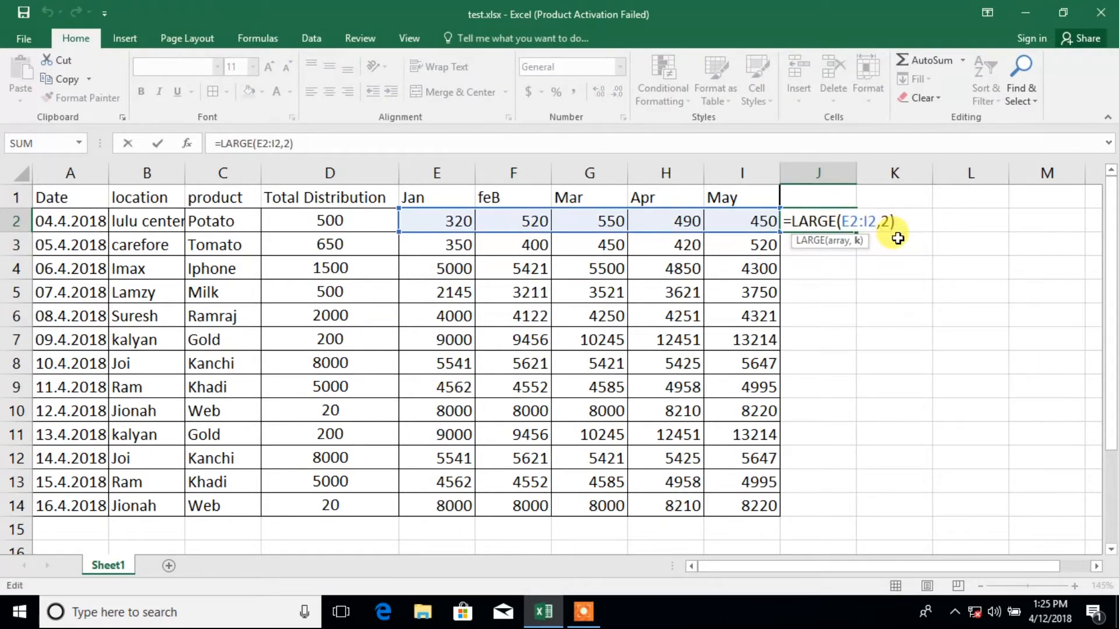
{"action": "key", "text": "Delete"}
{"action": "key", "text": "Return"}
{"action": "left_click", "coordinate": [688, 220]}
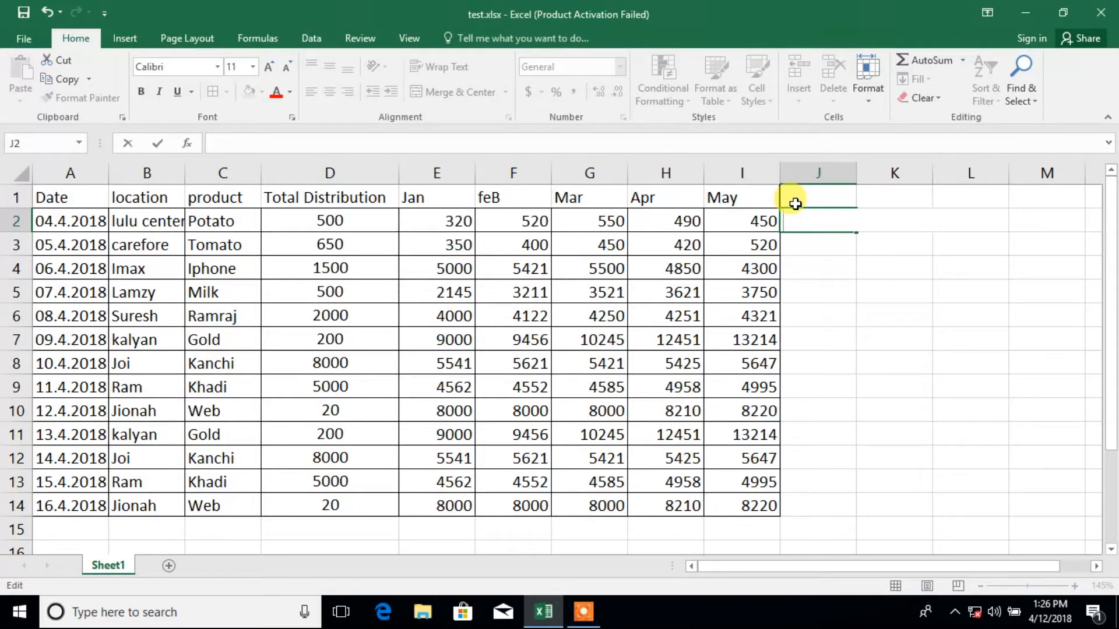
Enter =SMALL(E2:I2,1) in the emptied cell J2 to get Potato's lowest monthly value.
{"action": "type", "text": "="}
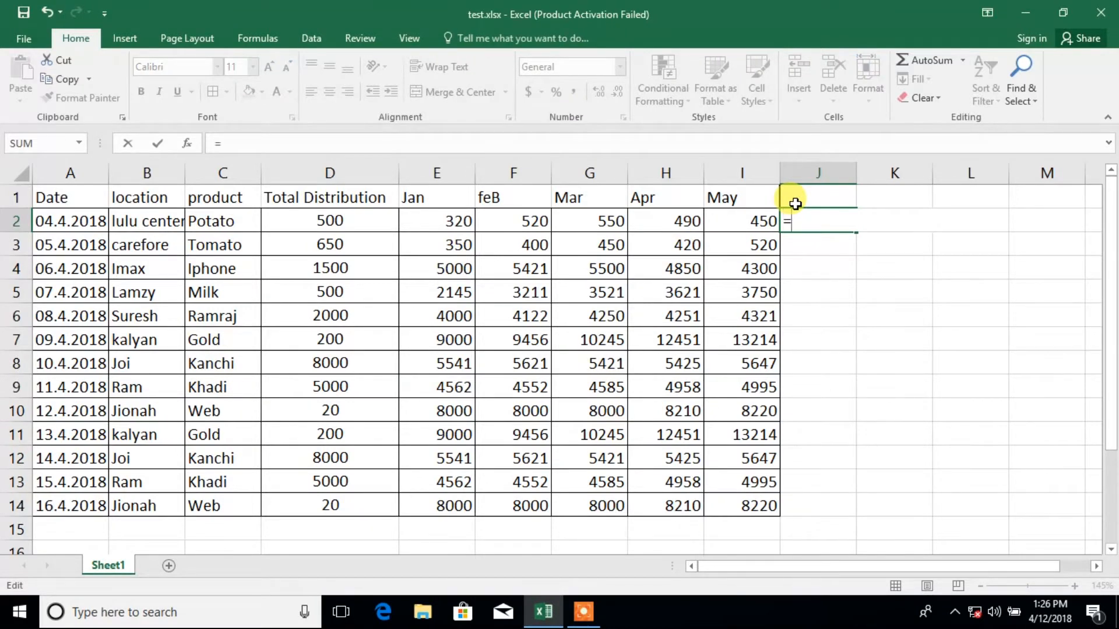
{"action": "type", "text": "SMA"}
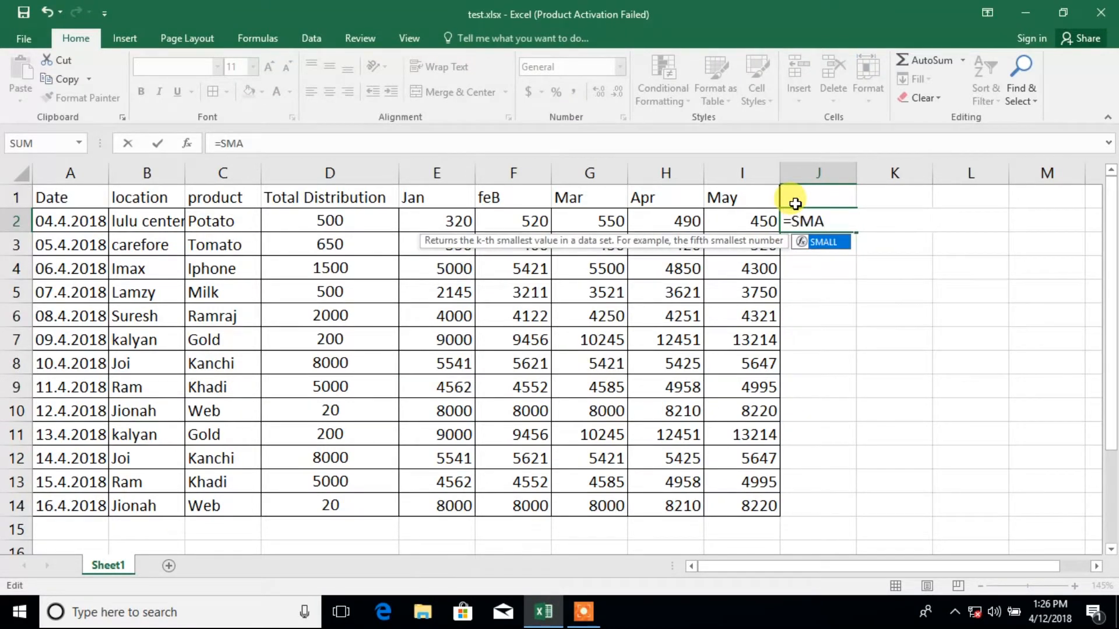
{"action": "type", "text": "LL("}
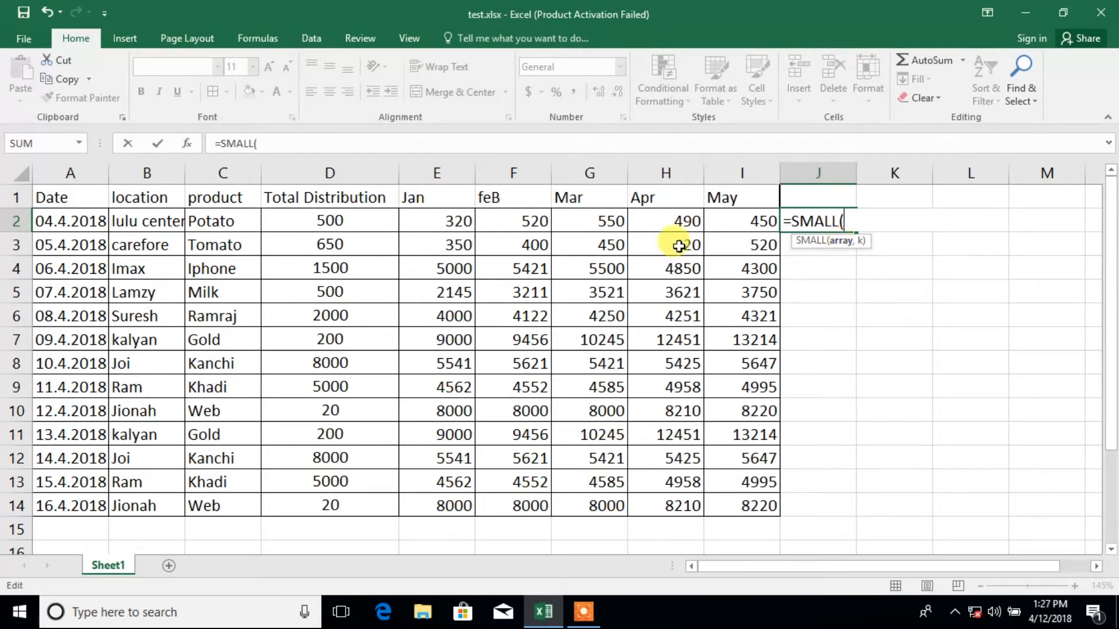
{"action": "left_click_drag", "start_coordinate": [446, 216], "coordinate": [745, 220]}
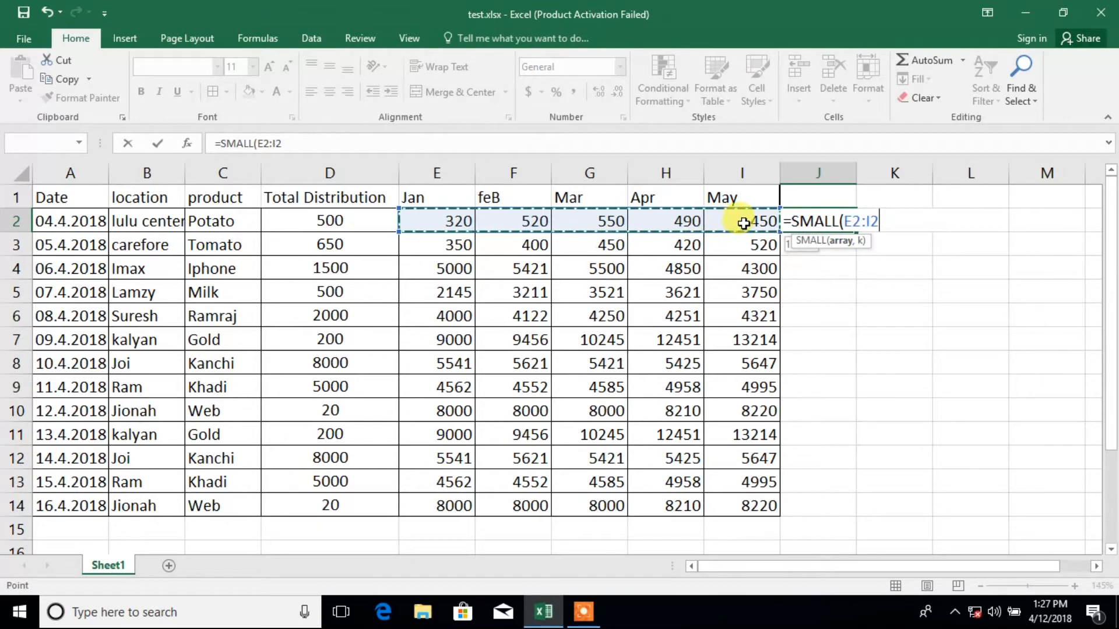
{"action": "type", "text": ","}
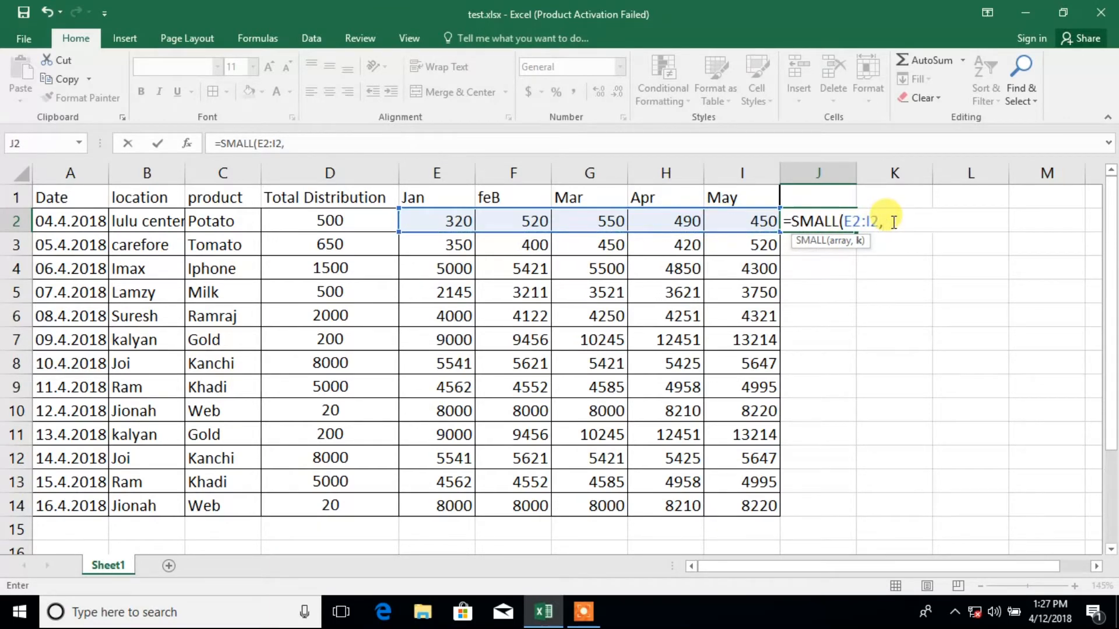
{"action": "type", "text": "1)"}
{"action": "key", "text": "Return"}
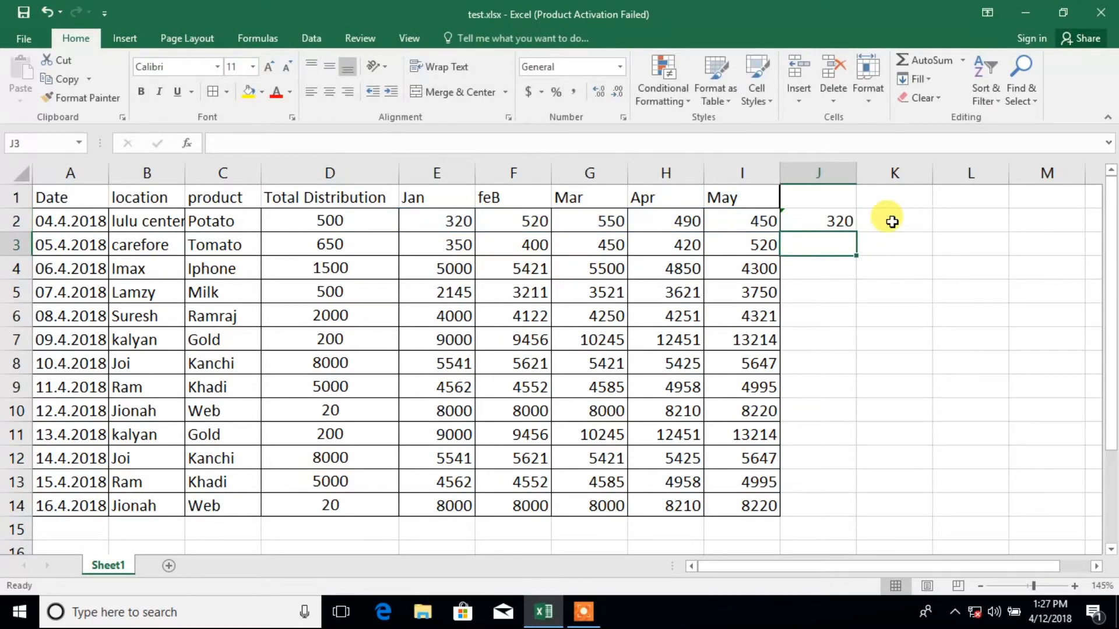
Change the rank argument of the SMALL formula in J2 to 2 and compare it with Potato's January and May values.
{"action": "double_click", "coordinate": [821, 220]}
{"action": "left_click", "coordinate": [886, 222]}
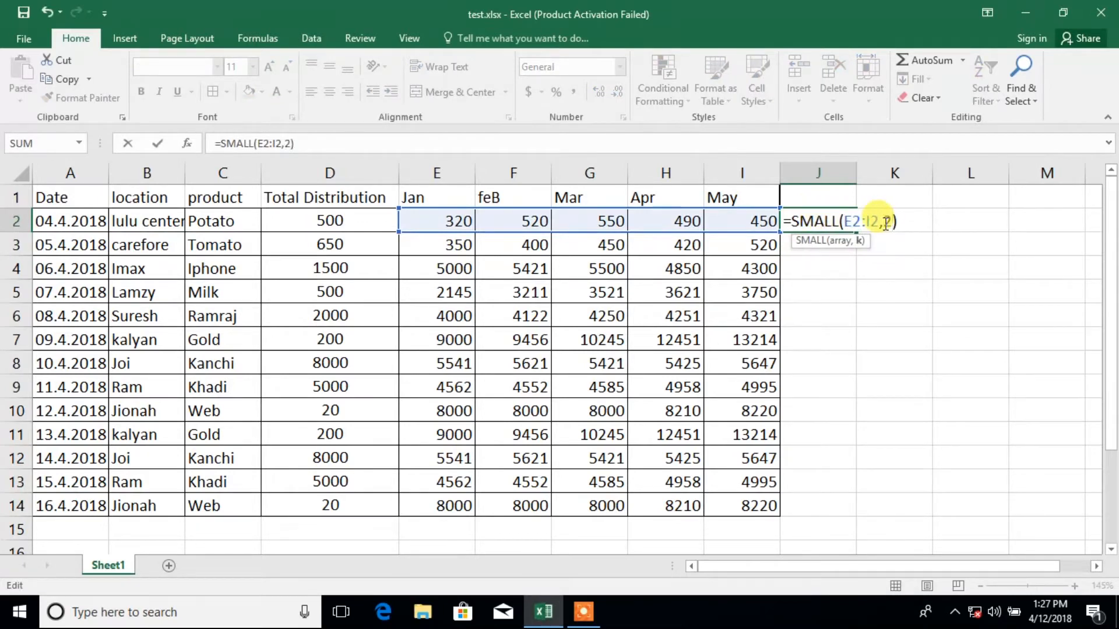
{"action": "key", "text": "Return"}
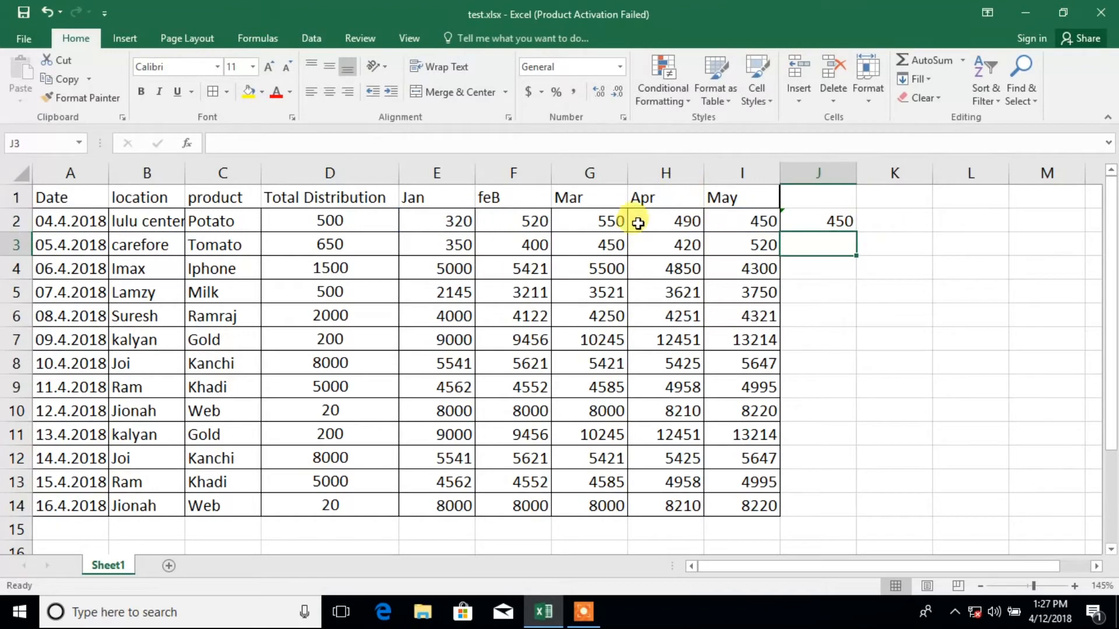
{"action": "left_click", "coordinate": [446, 220]}
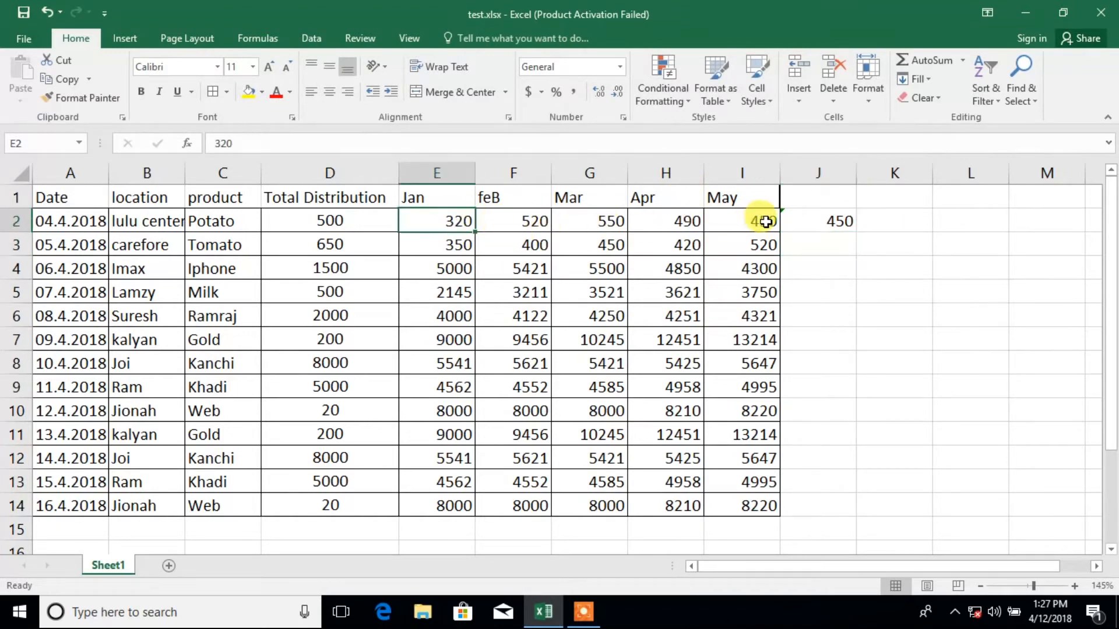
{"action": "left_click", "coordinate": [765, 221]}
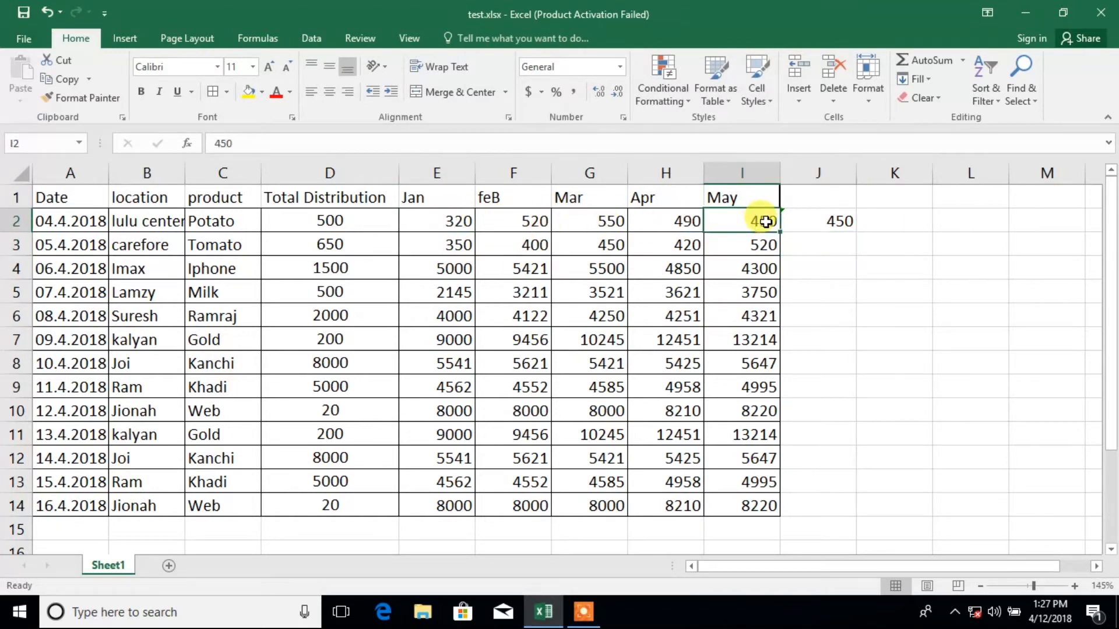
Enter =AVERAGE(E2:I2) in cell J2 to average Potato's January to May values.
{"action": "double_click", "coordinate": [845, 220]}
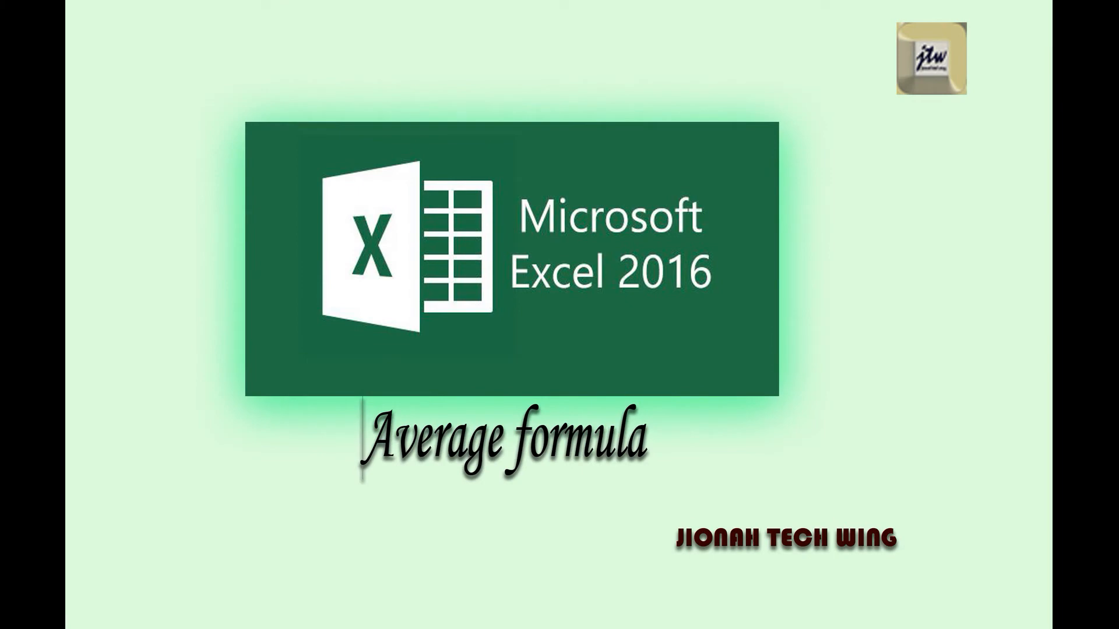
{"action": "type", "text": "="}
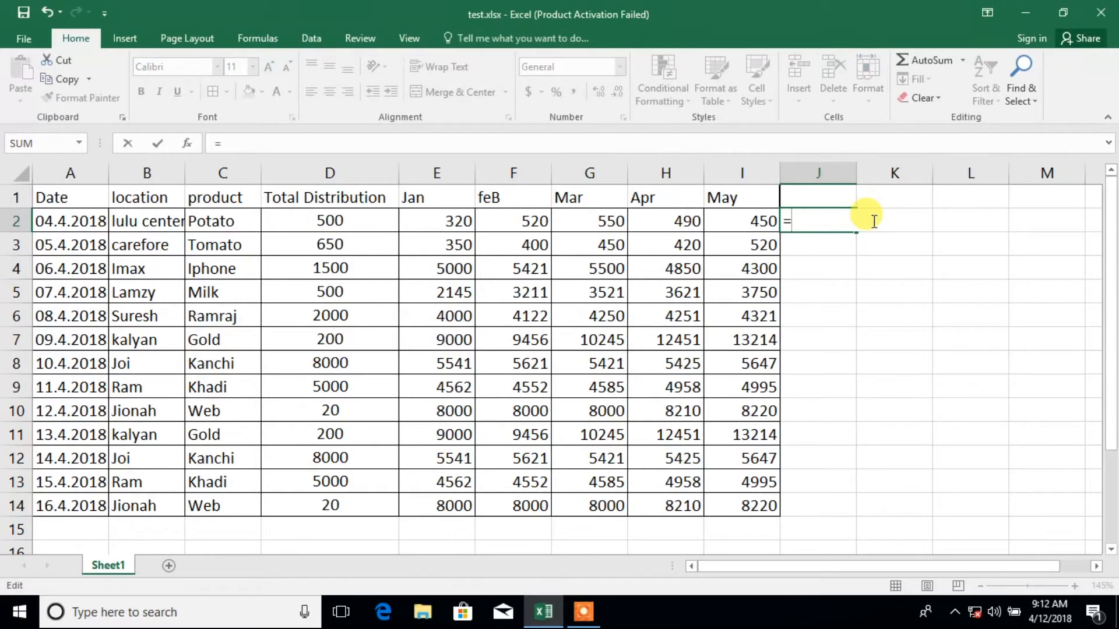
{"action": "type", "text": "average"}
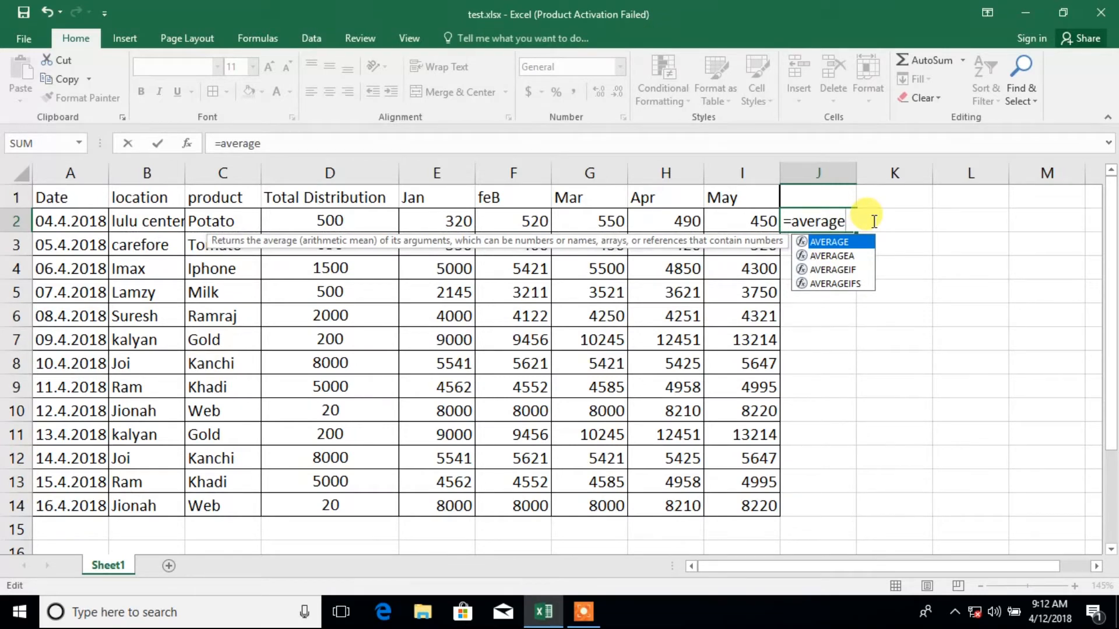
{"action": "type", "text": "("}
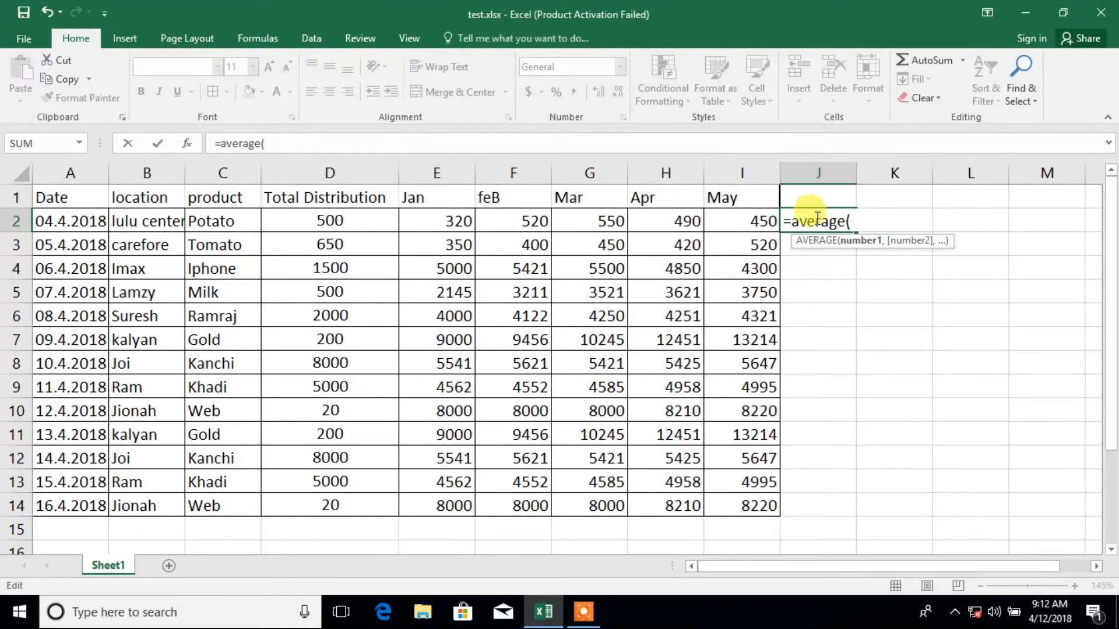
{"action": "left_click_drag", "start_coordinate": [455, 222], "coordinate": [766, 224]}
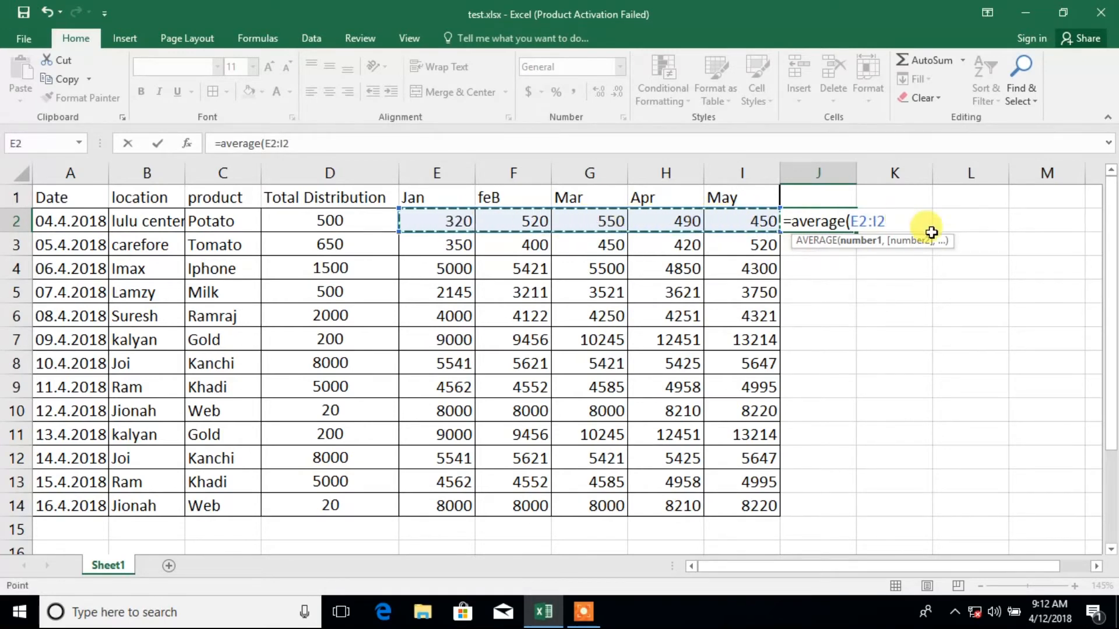
{"action": "type", "text": ")"}
{"action": "key", "text": "Return"}
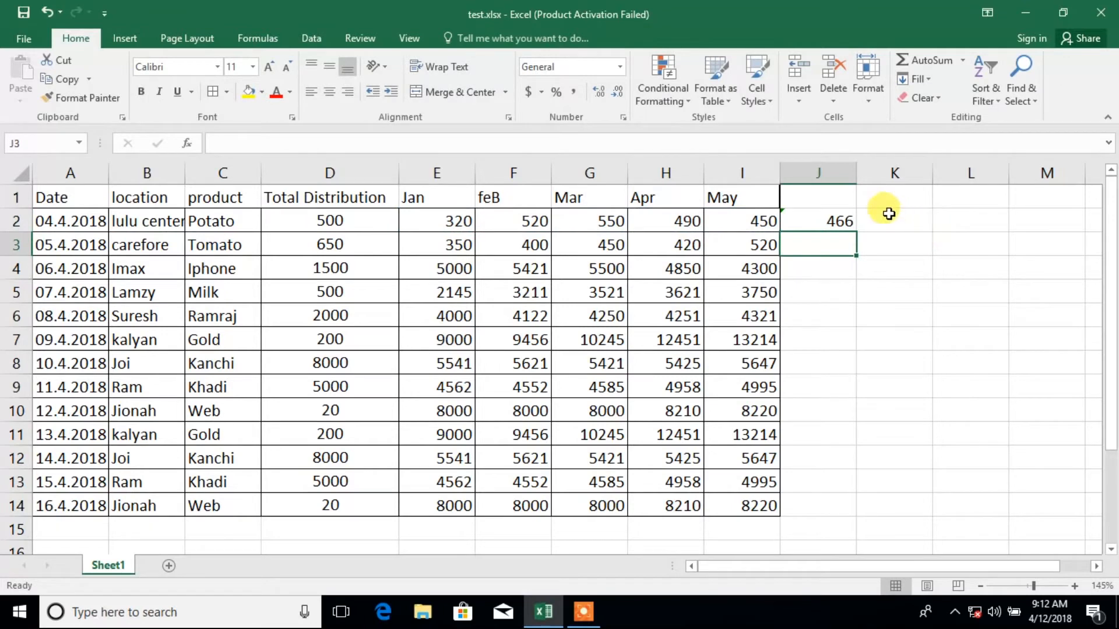
Open the AVERAGE formula in J2 for editing and remove its range argument, keeping the empty parentheses.
{"action": "double_click", "coordinate": [835, 221]}
{"action": "left_click", "coordinate": [864, 222]}
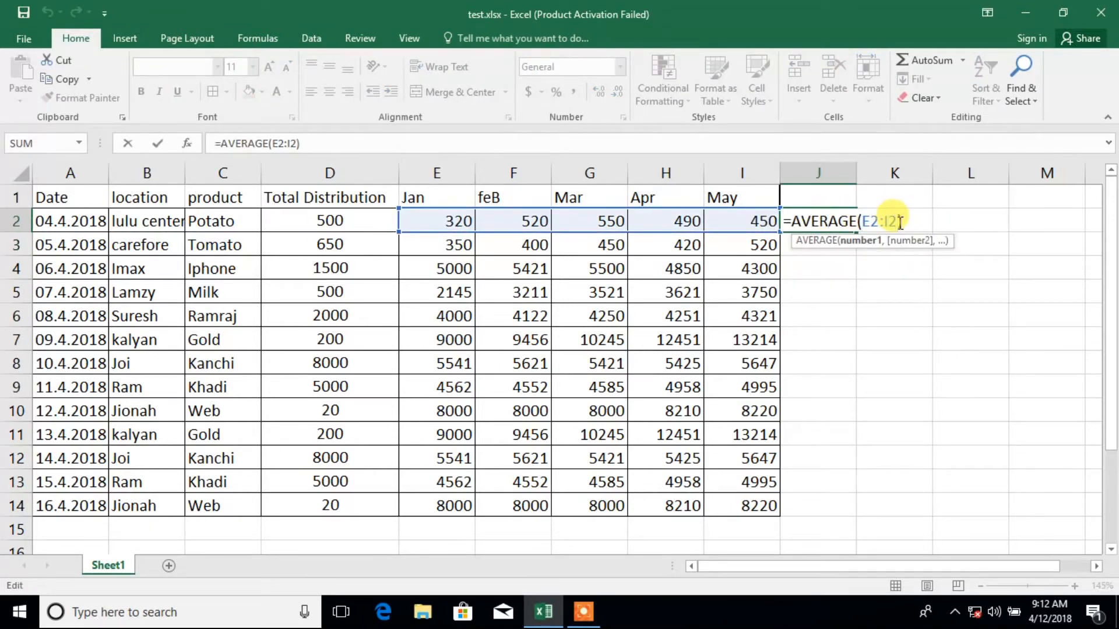
{"action": "left_click", "coordinate": [901, 222]}
{"action": "key", "text": "BackSpace"}
{"action": "key", "text": "BackSpace"}
{"action": "key", "text": "BackSpace"}
{"action": "key", "text": "BackSpace"}
{"action": "key", "text": "BackSpace"}
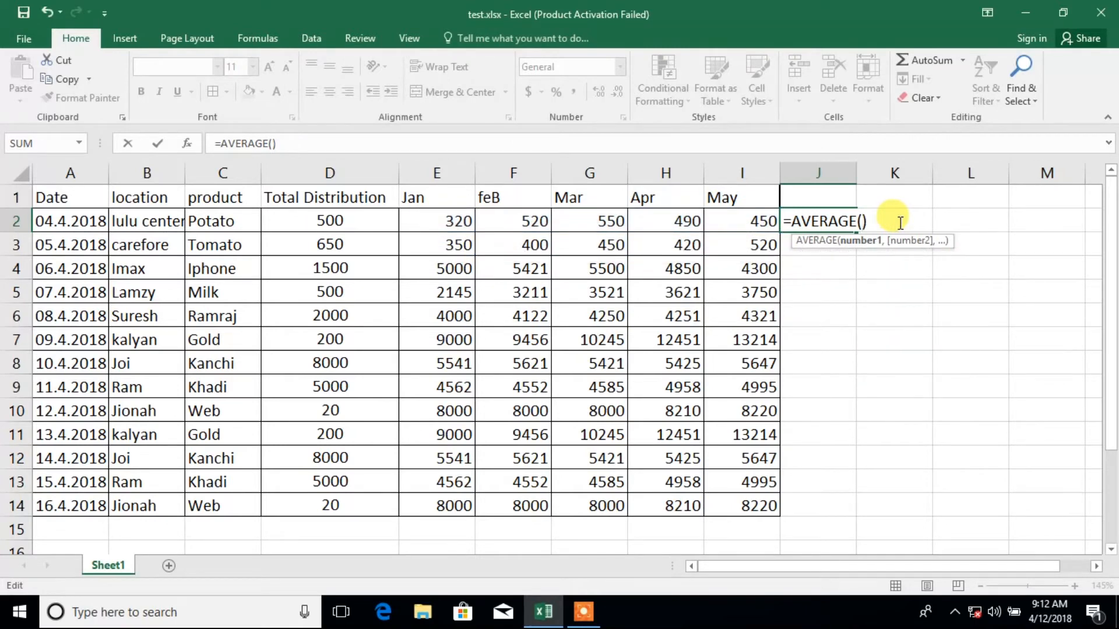
Fill the AVERAGE formula in J2 with the separate cell references E2, F2, G2, H2 and I2.
{"action": "left_click", "coordinate": [454, 224]}
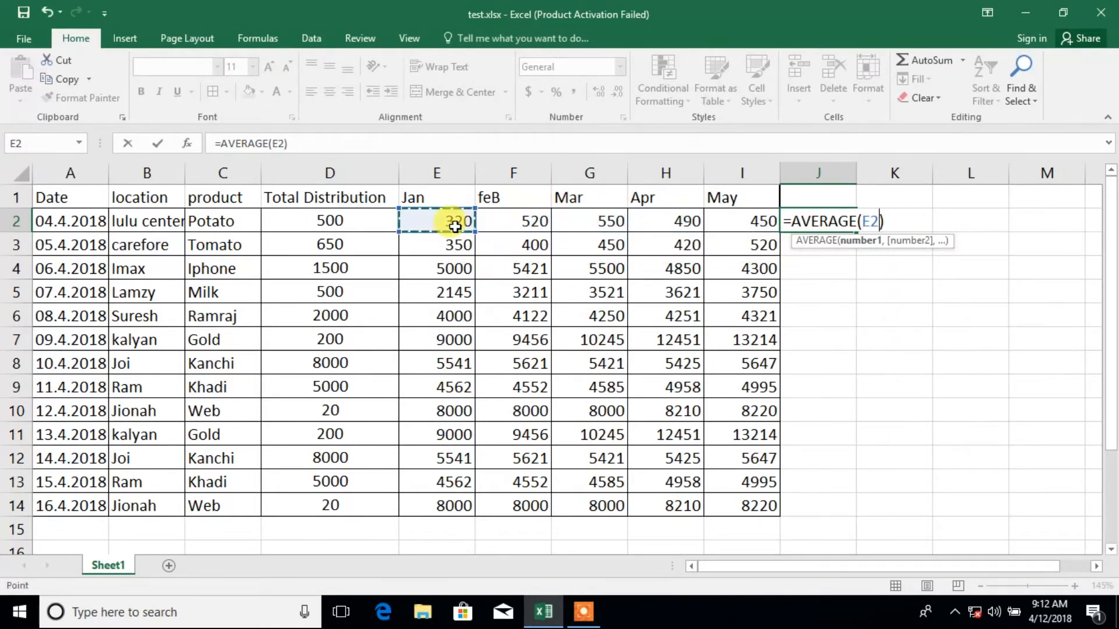
{"action": "type", "text": ","}
{"action": "left_click", "coordinate": [513, 224]}
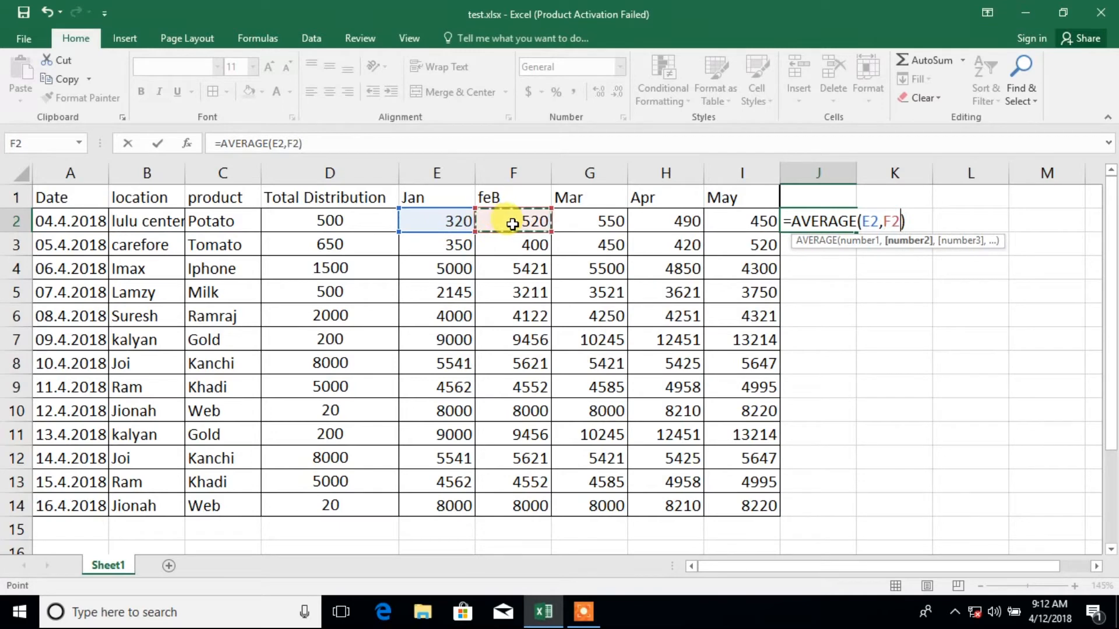
{"action": "type", "text": ","}
{"action": "left_click", "coordinate": [605, 227]}
{"action": "type", "text": ","}
{"action": "left_click", "coordinate": [664, 223]}
{"action": "type", "text": ","}
{"action": "left_click", "coordinate": [758, 224]}
{"action": "key", "text": "Return"}
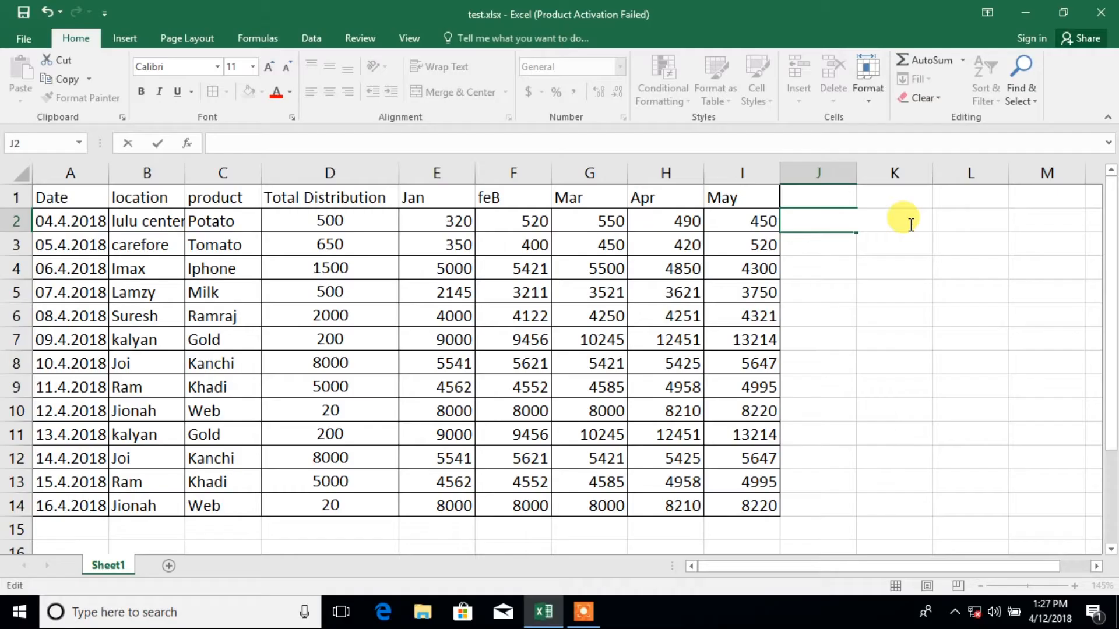
Enter =COUNT(A2:I2) in the emptied cell J2 to count the numeric cells in the Potato row.
{"action": "type", "text": "="}
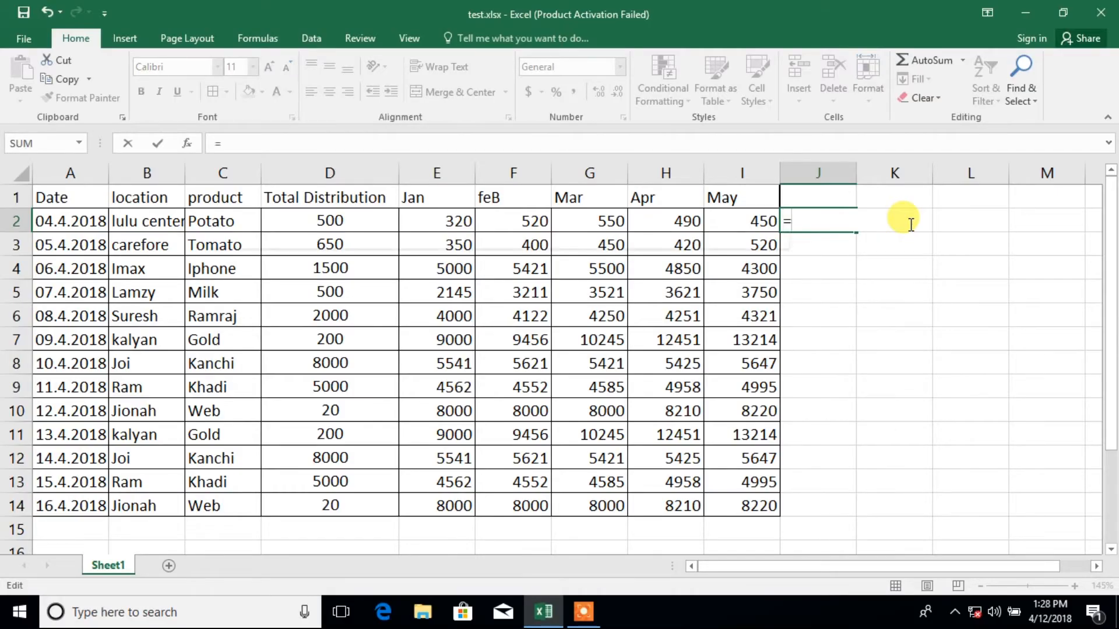
{"action": "type", "text": "COUNT"}
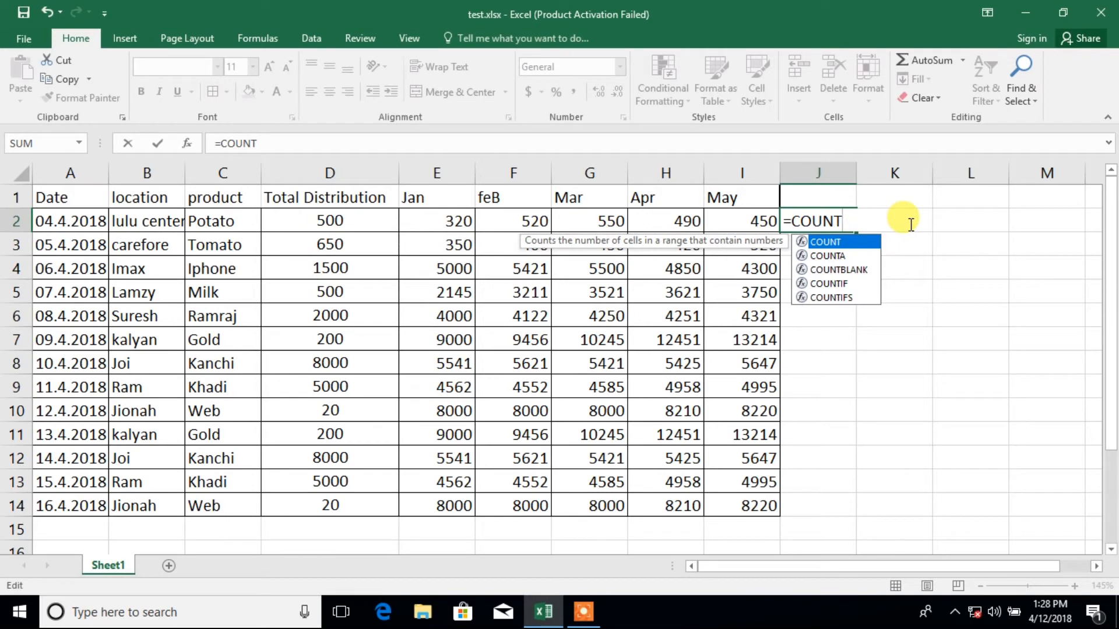
{"action": "type", "text": "("}
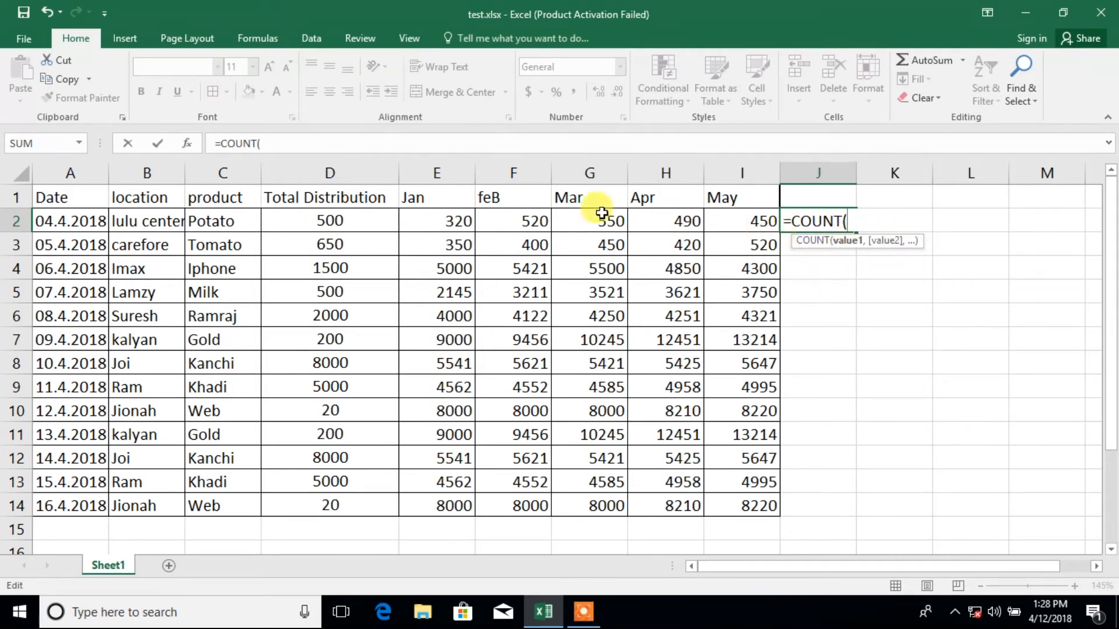
{"action": "left_click_drag", "start_coordinate": [51, 217], "coordinate": [750, 224]}
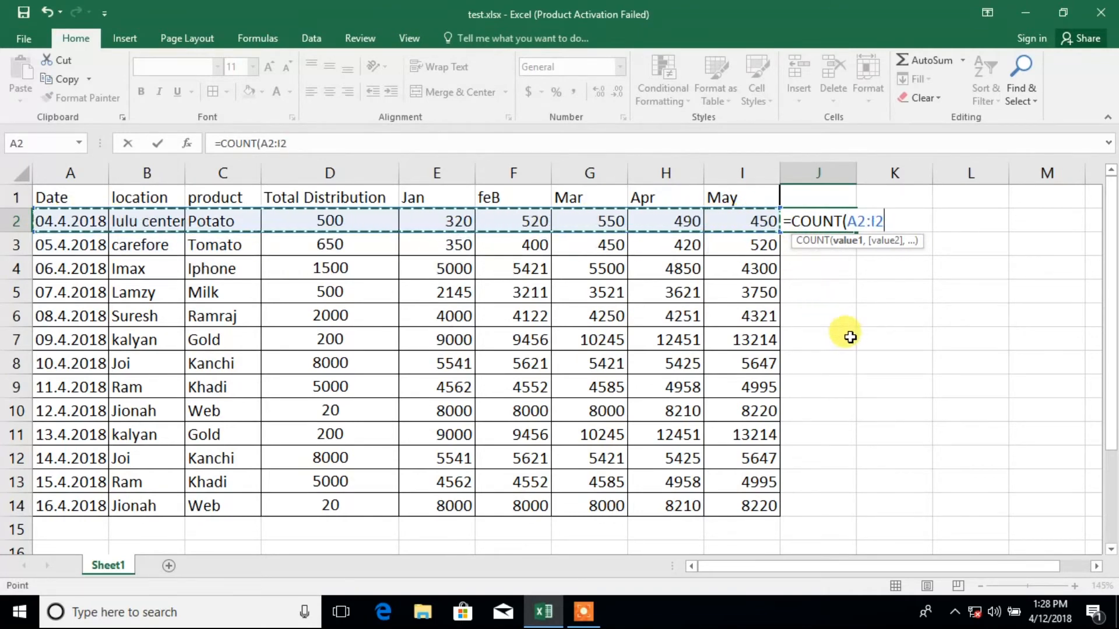
{"action": "type", "text": ")"}
{"action": "key", "text": "Return"}
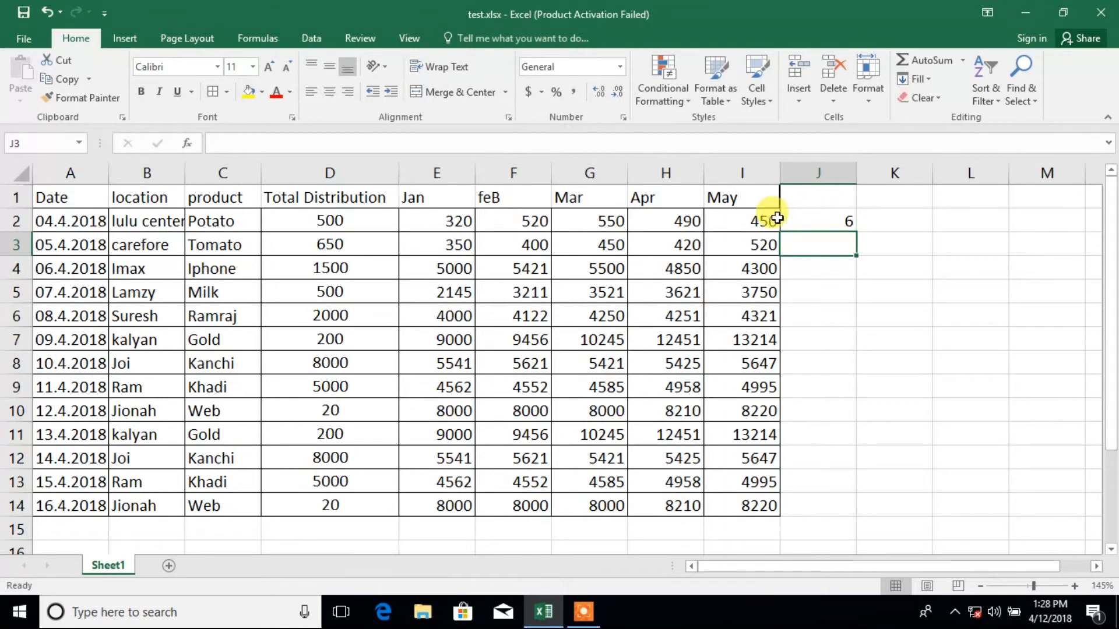
Examine the Potato row's cells from I2 back to A2 to tell numeric entries from text entries for COUNT.
{"action": "left_click", "coordinate": [751, 218]}
{"action": "left_click", "coordinate": [683, 226]}
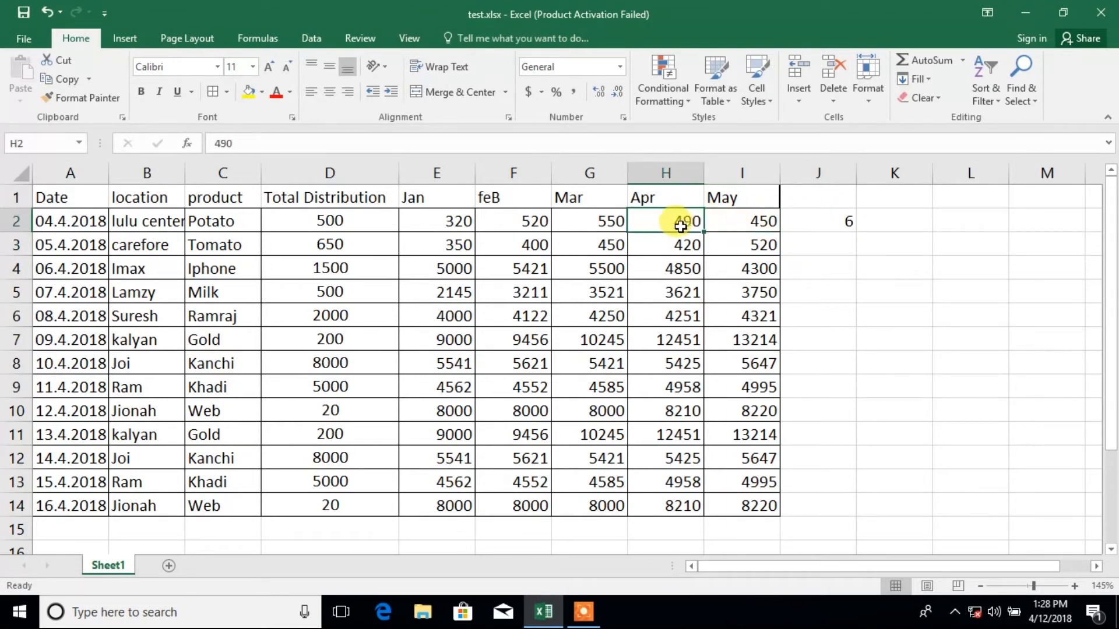
{"action": "left_click", "coordinate": [617, 220]}
{"action": "left_click", "coordinate": [539, 221]}
{"action": "left_click", "coordinate": [459, 220]}
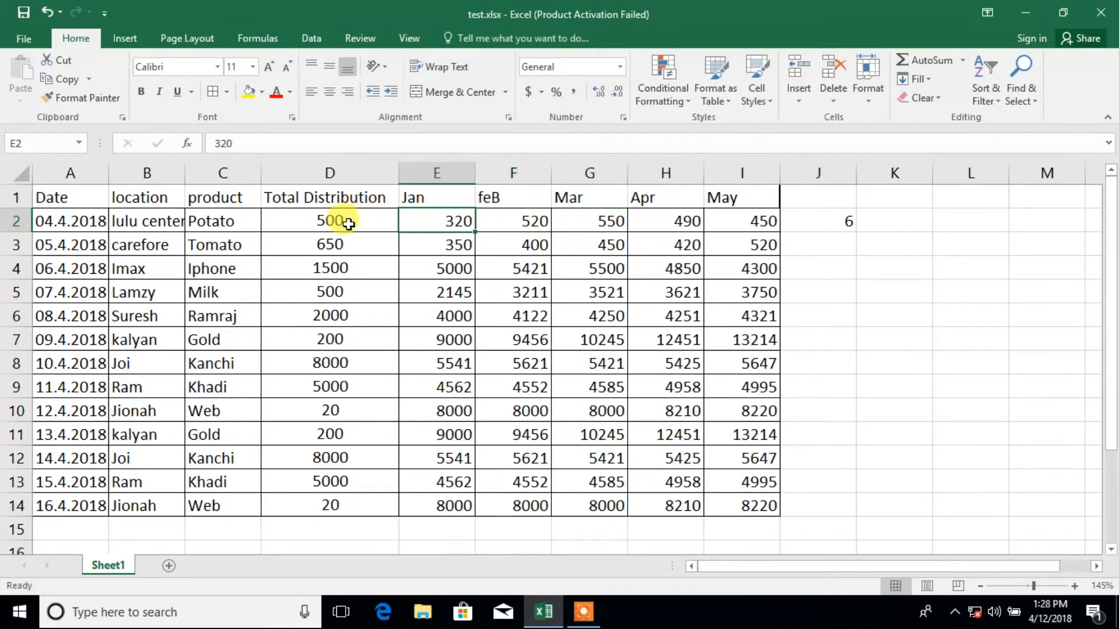
{"action": "left_click", "coordinate": [341, 222]}
{"action": "left_click_drag", "start_coordinate": [227, 220], "coordinate": [51, 219]}
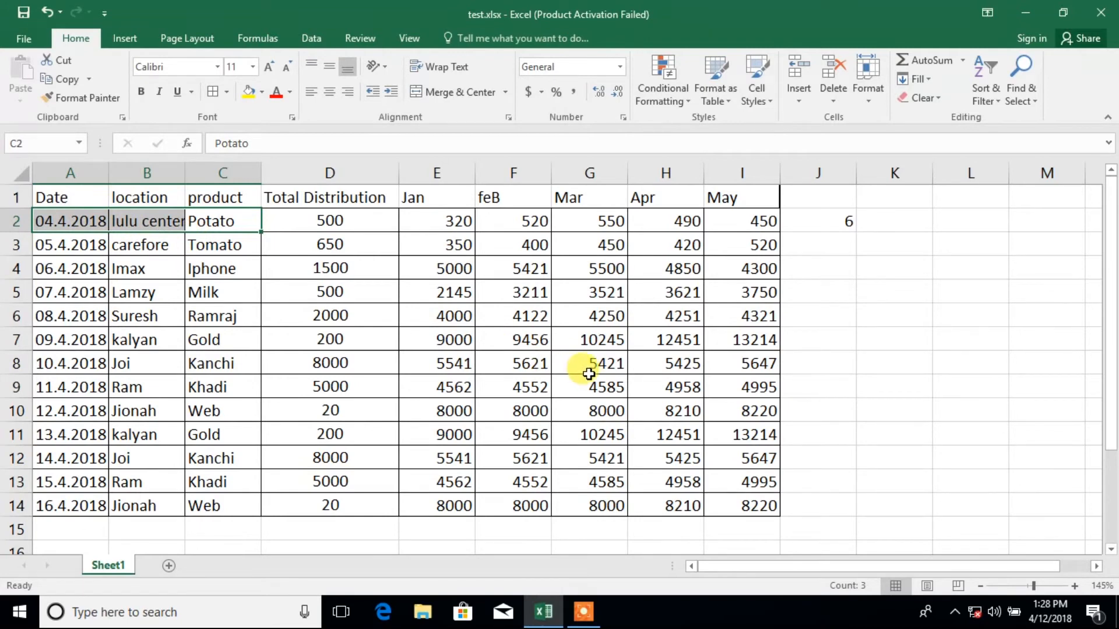
{"action": "left_click", "coordinate": [78, 218]}
{"action": "left_click", "coordinate": [232, 222]}
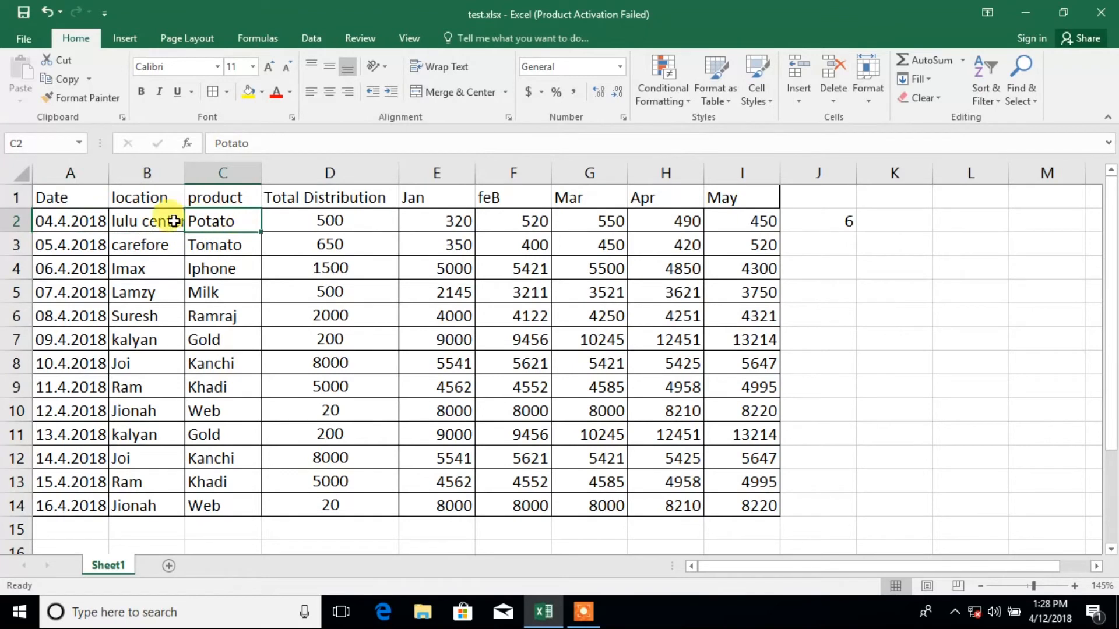
{"action": "left_click_drag", "start_coordinate": [174, 221], "coordinate": [88, 219]}
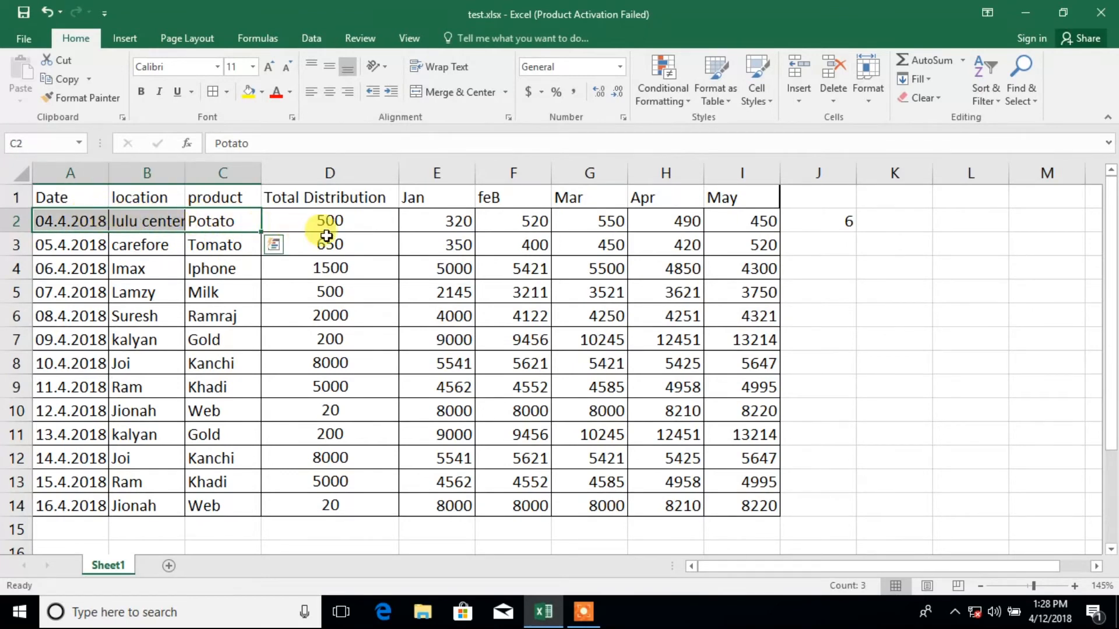
{"action": "left_click", "coordinate": [763, 220]}
Clear the COUNT formula from cell J2.
{"action": "left_click", "coordinate": [842, 225]}
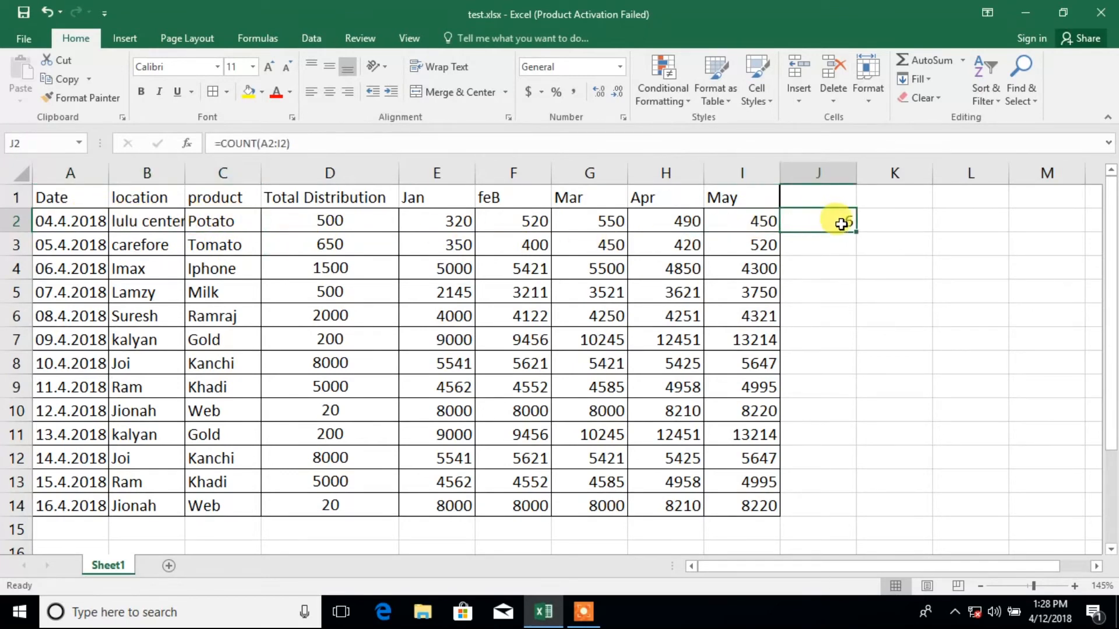
{"action": "double_click", "coordinate": [841, 224]}
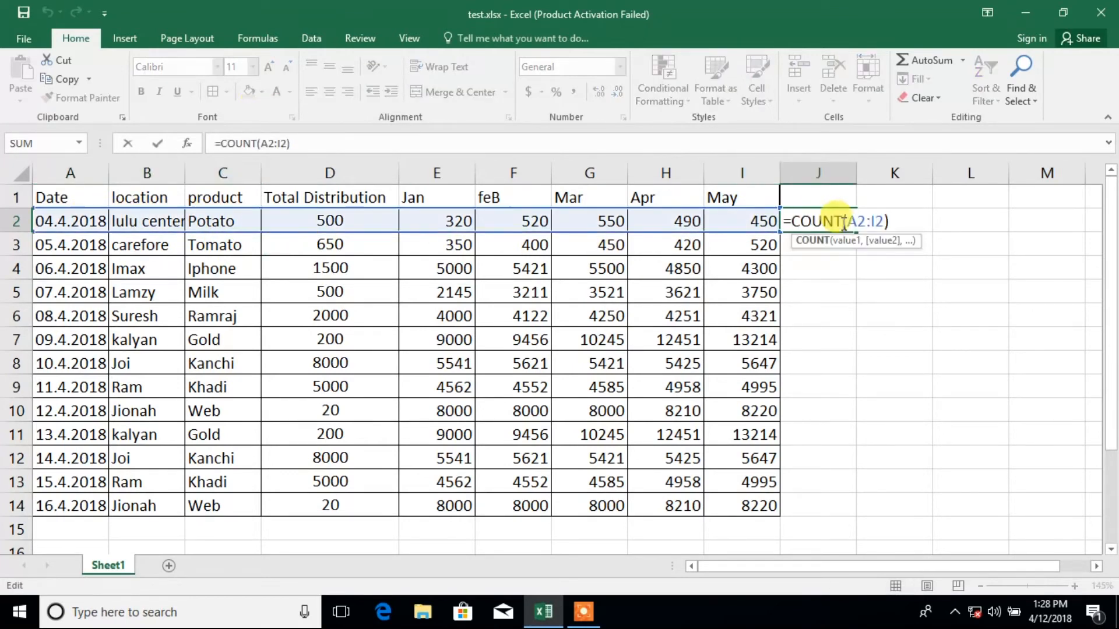
{"action": "left_click", "coordinate": [894, 228]}
{"action": "key", "text": "BackSpace"}
{"action": "key", "text": "BackSpace"}
{"action": "key", "text": "BackSpace"}
{"action": "key", "text": "BackSpace"}
{"action": "key", "text": "BackSpace"}
{"action": "key", "text": "BackSpace"}
{"action": "key", "text": "BackSpace"}
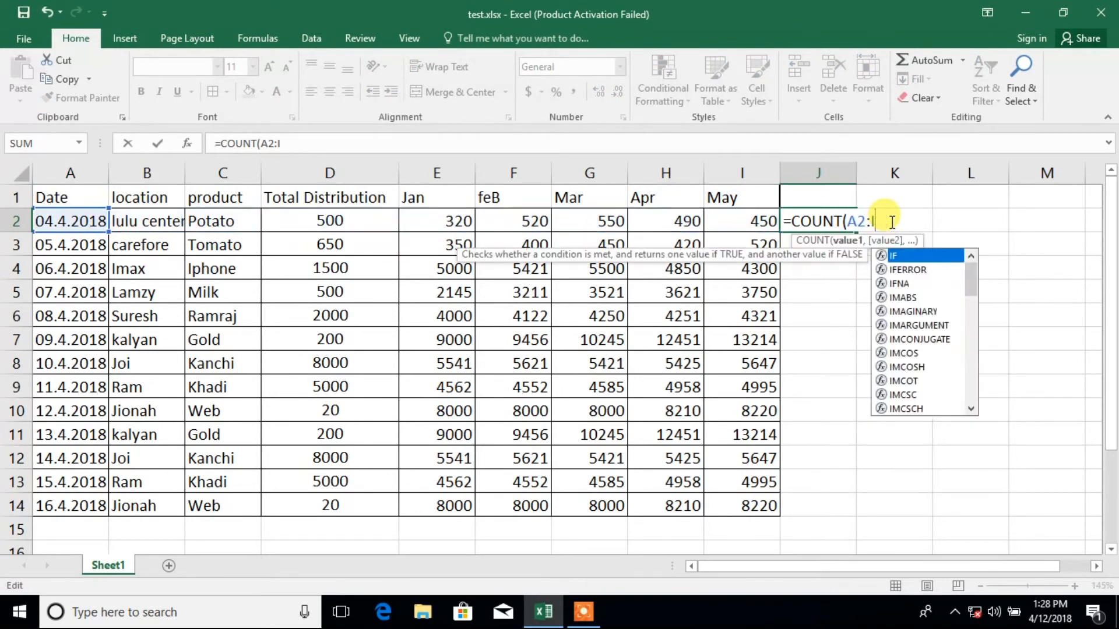
{"action": "key", "text": "BackSpace"}
{"action": "key", "text": "BackSpace"}
{"action": "key", "text": "BackSpace"}
{"action": "key", "text": "BackSpace"}
{"action": "key", "text": "BackSpace"}
{"action": "key", "text": "BackSpace"}
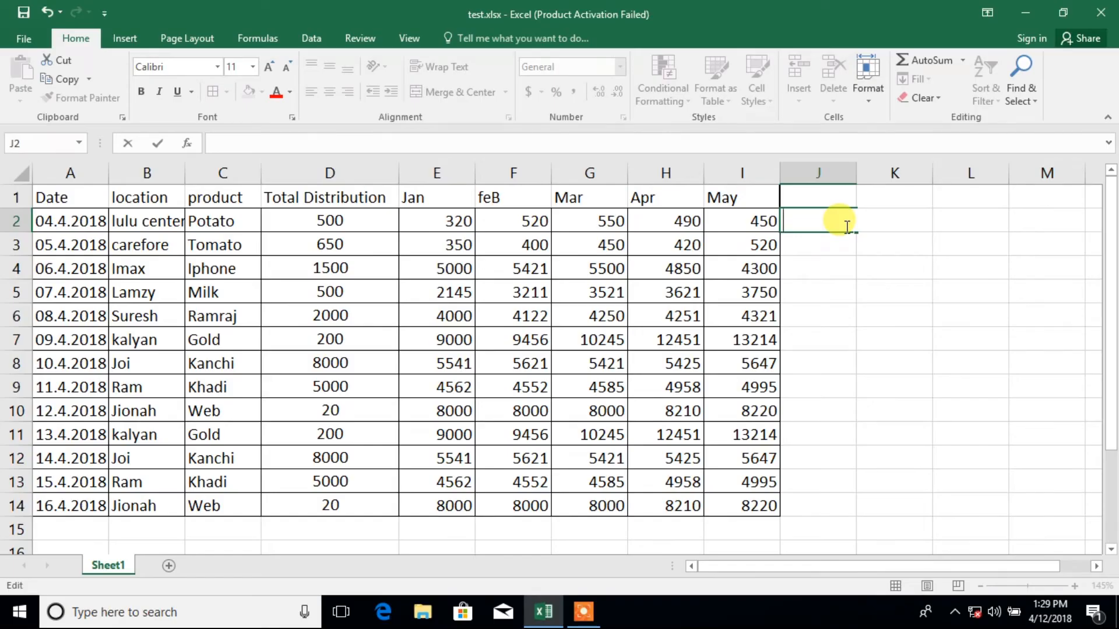
Enter a COUNTA formula over A2:I2 in J2 to count the Potato row's non-empty cells.
{"action": "type", "text": "=COUNT"}
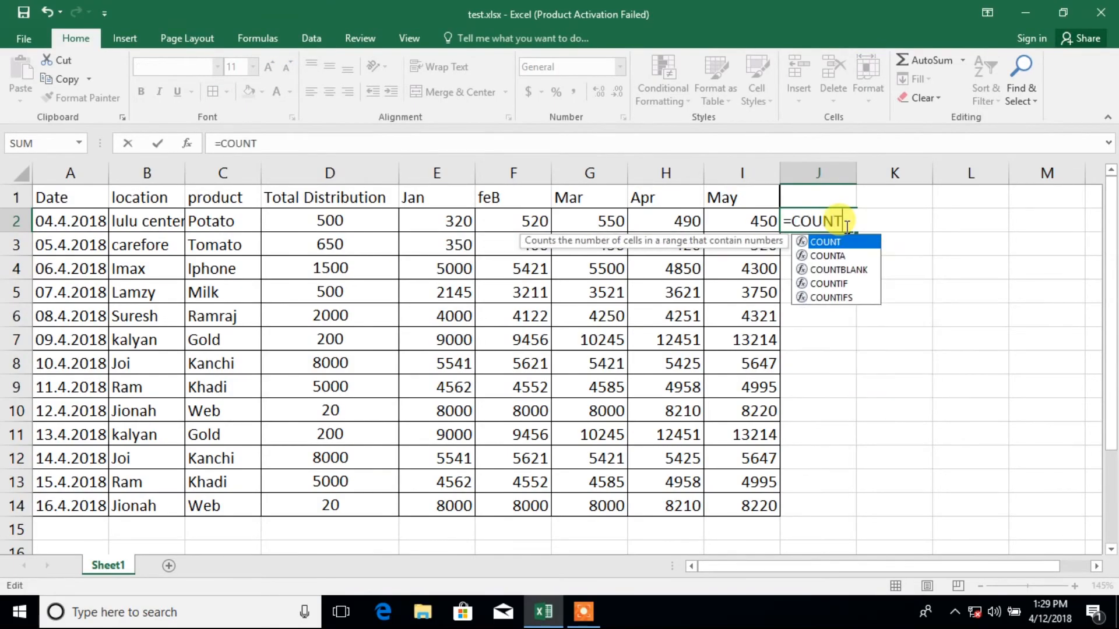
{"action": "type", "text": "A"}
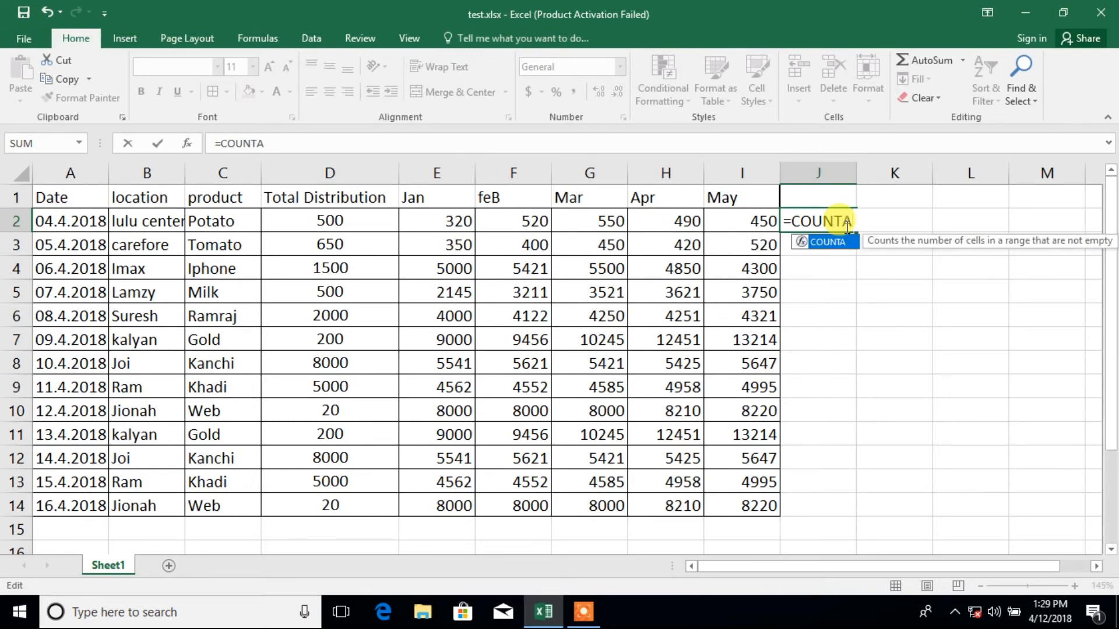
{"action": "type", "text": "("}
{"action": "left_click_drag", "start_coordinate": [446, 220], "coordinate": [747, 227]}
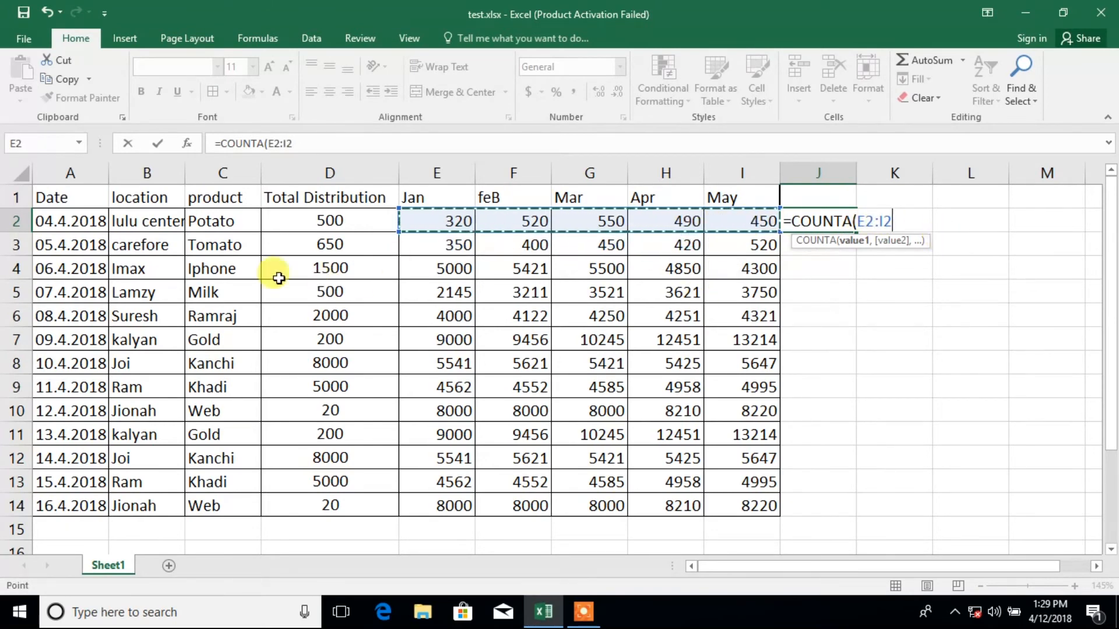
{"action": "left_click", "coordinate": [32, 223]}
{"action": "left_click", "coordinate": [52, 223]}
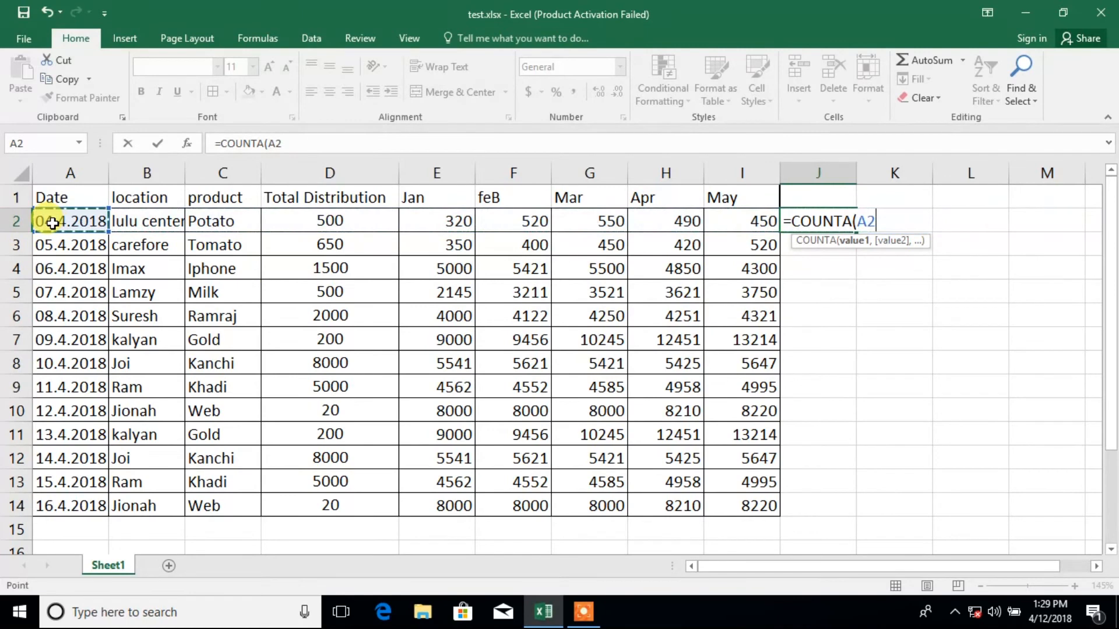
{"action": "left_click_drag", "start_coordinate": [53, 223], "coordinate": [757, 217]}
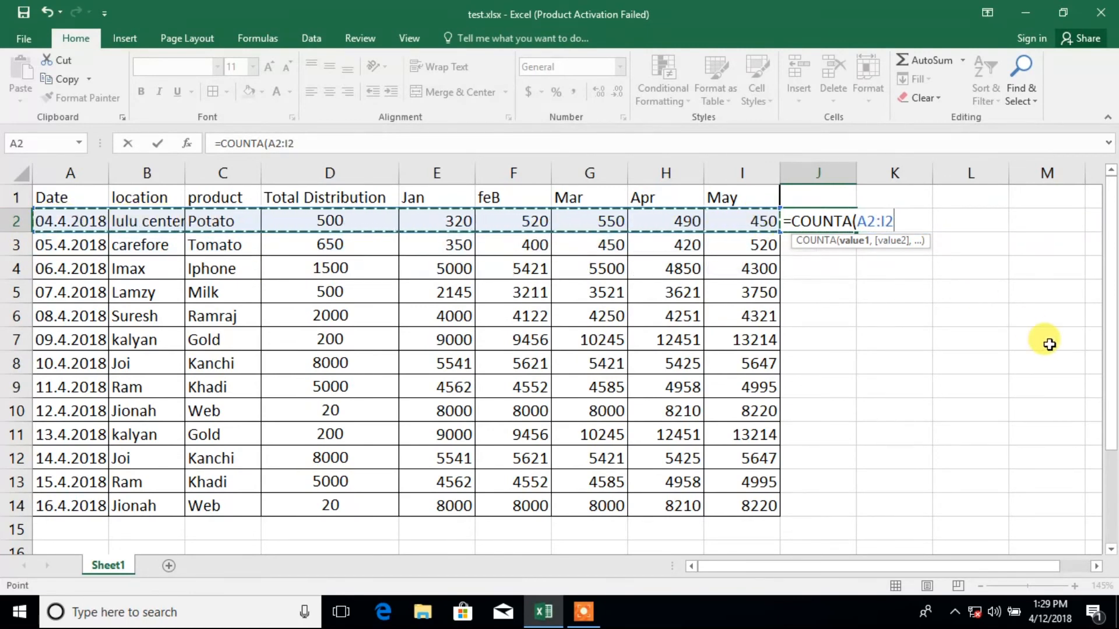
{"action": "key", "text": "Return"}
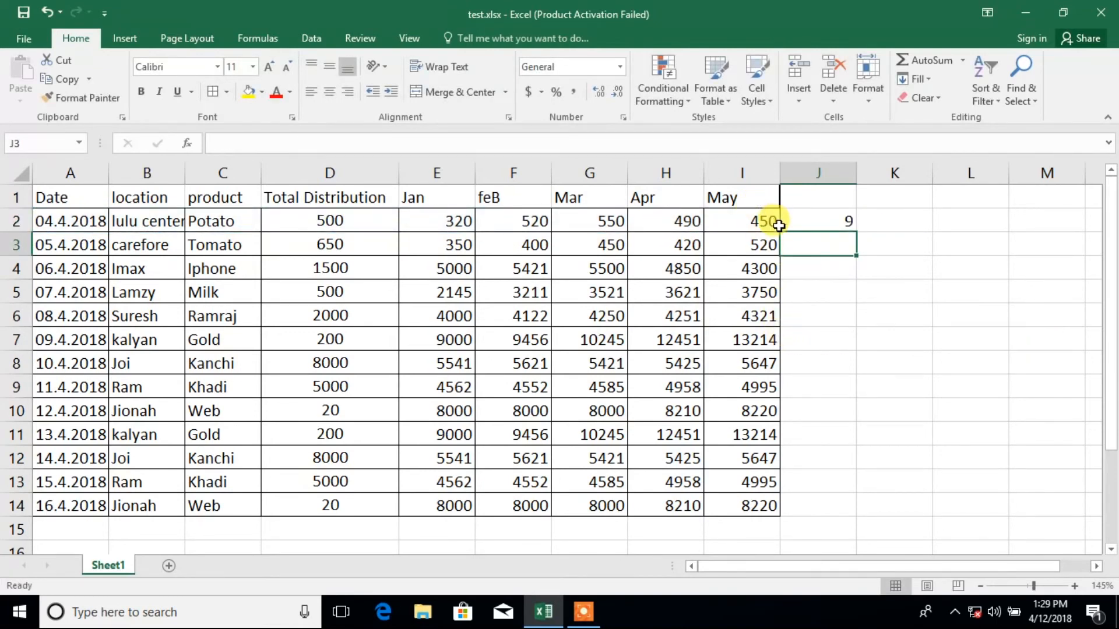
Check the COUNTA formula in J2 against each cell of the Potato row from I2 back to A2.
{"action": "left_click", "coordinate": [815, 227]}
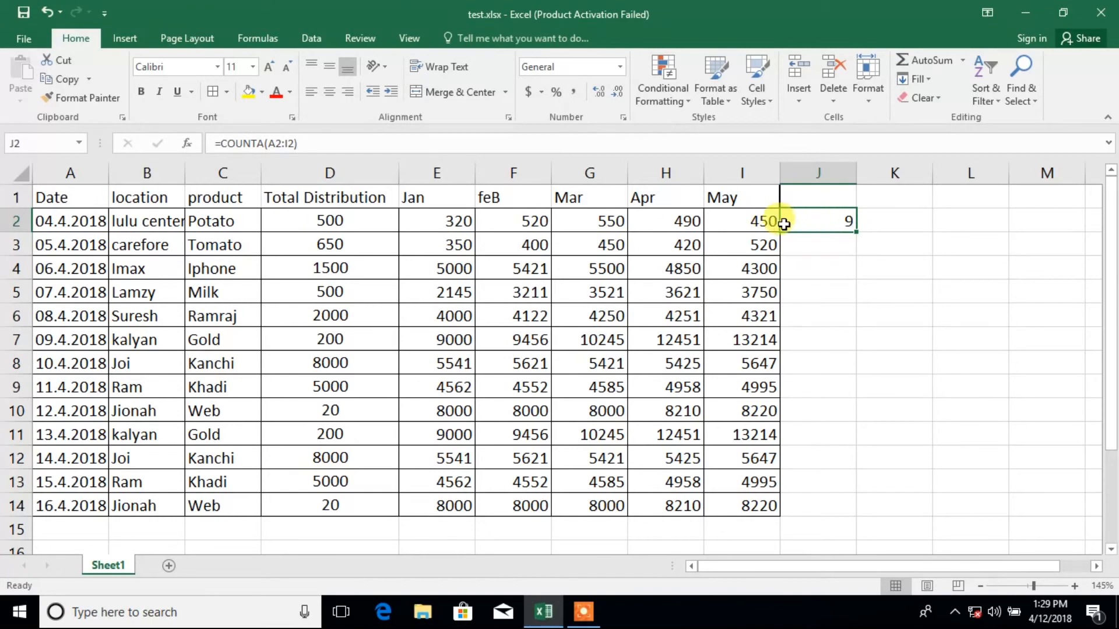
{"action": "left_click", "coordinate": [763, 222]}
{"action": "left_click", "coordinate": [682, 221]}
{"action": "left_click", "coordinate": [609, 221]}
{"action": "left_click", "coordinate": [522, 221]}
{"action": "left_click", "coordinate": [443, 222]}
{"action": "left_click", "coordinate": [355, 218]}
{"action": "key", "text": "Left"}
{"action": "key", "text": "Left"}
{"action": "key", "text": "Left"}
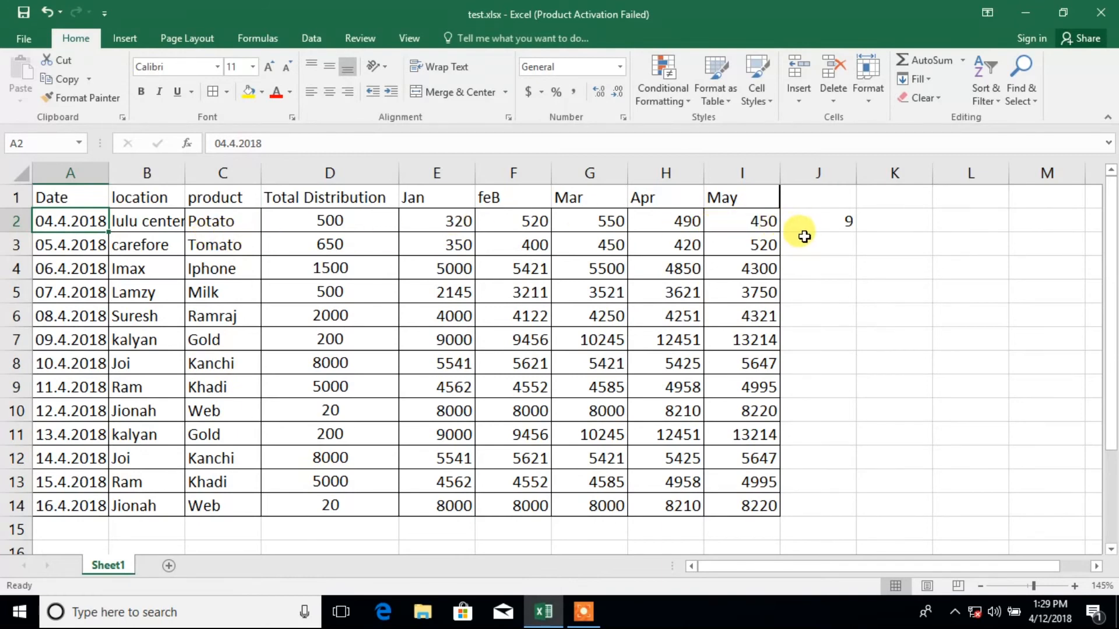
Change the function in J2 to COUNTBLANK so the formula becomes =COUNTBLANK(A2:I2).
{"action": "double_click", "coordinate": [831, 220]}
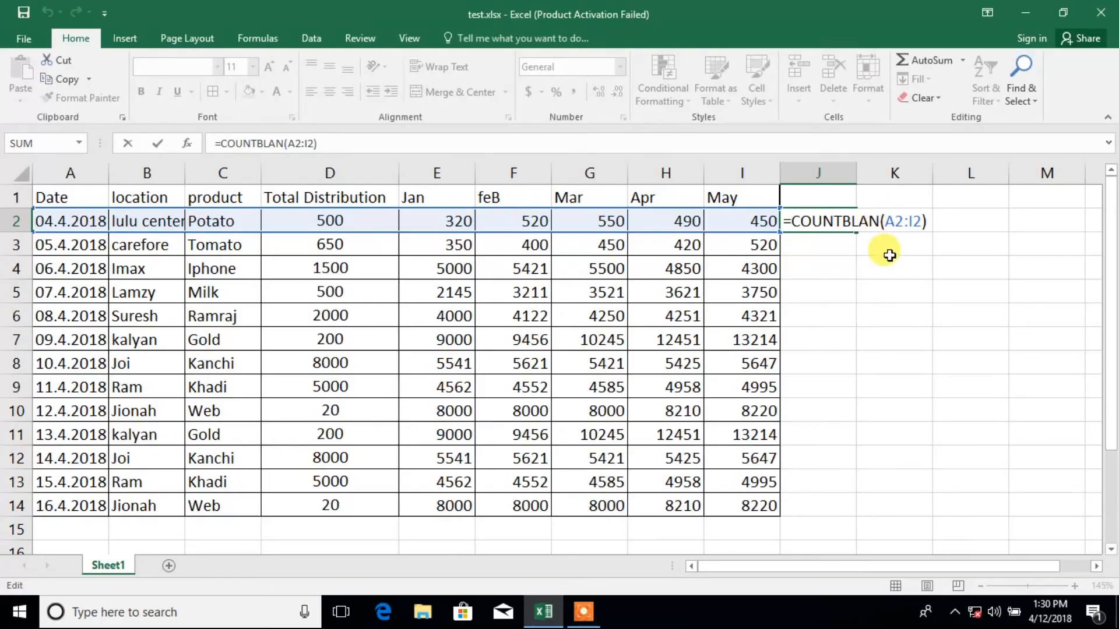
{"action": "type", "text": "K"}
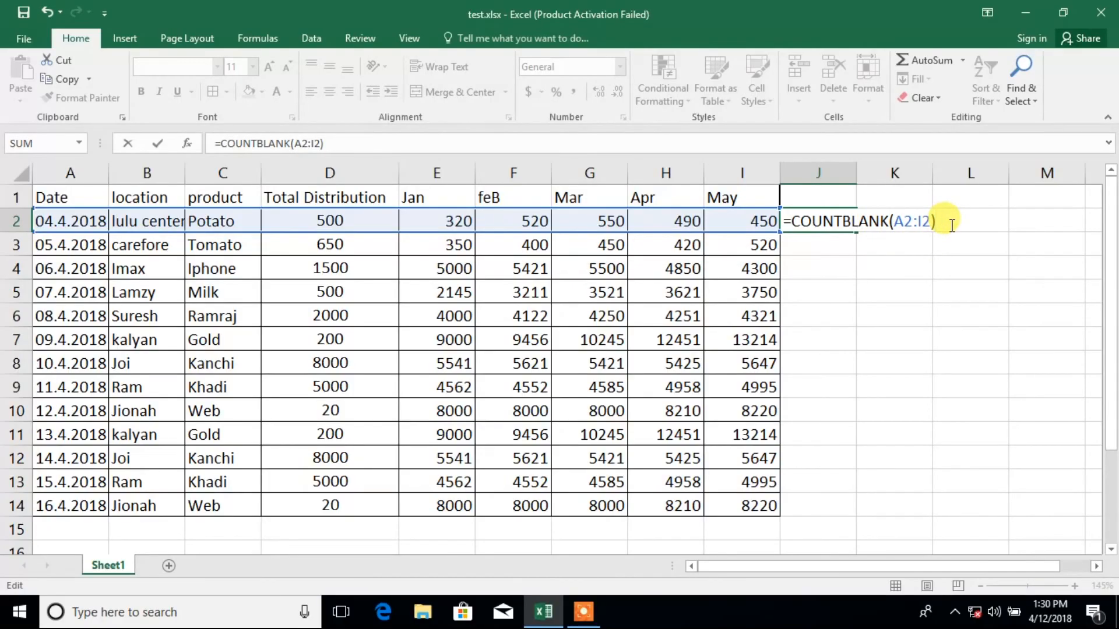
{"action": "key", "text": "Return"}
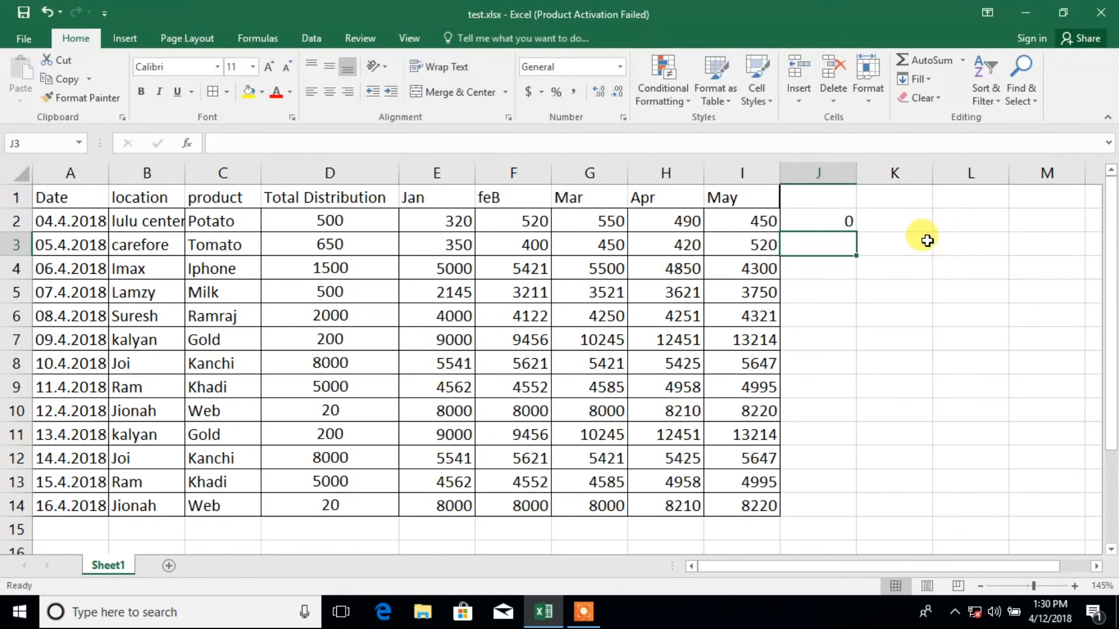
Test the COUNTBLANK formula by emptying Potato's February cell F2, and refill the cell with 520.
{"action": "left_click", "coordinate": [532, 221]}
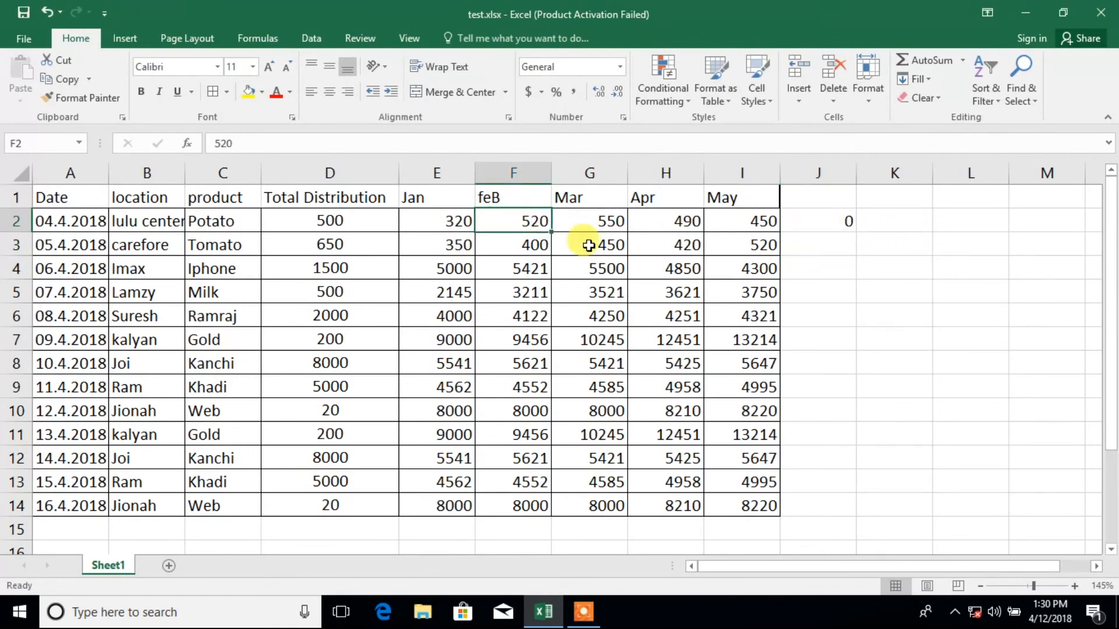
{"action": "key", "text": "Delete"}
{"action": "type", "text": "520"}
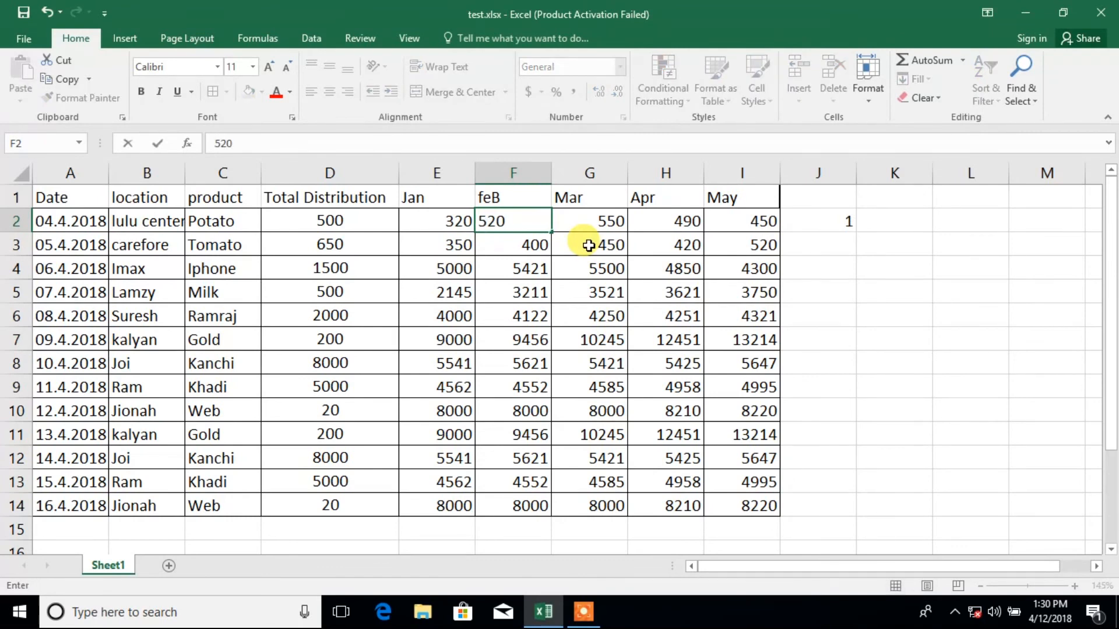
{"action": "key", "text": "Return"}
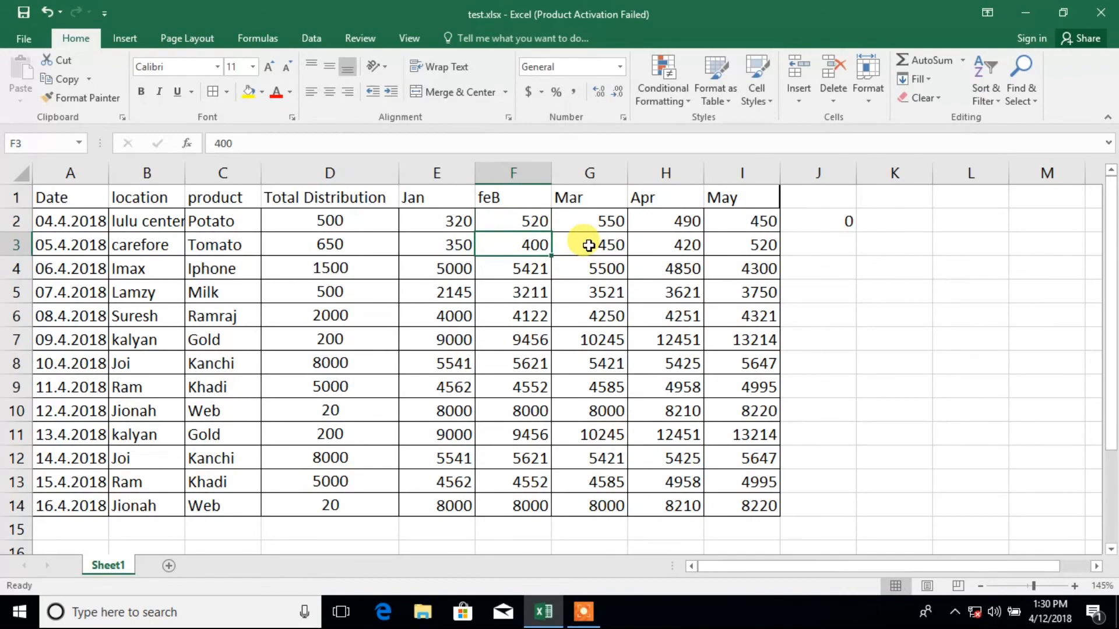